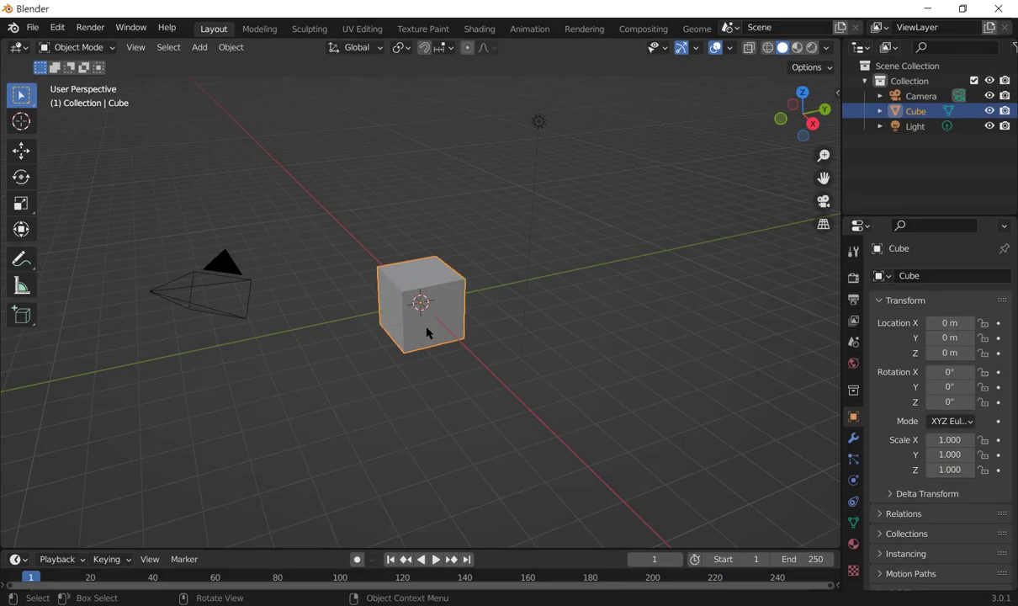
# Delete the default cube, add a UV sphere at the origin, and enter Edit Mode.
pyautogui.press('Delete')
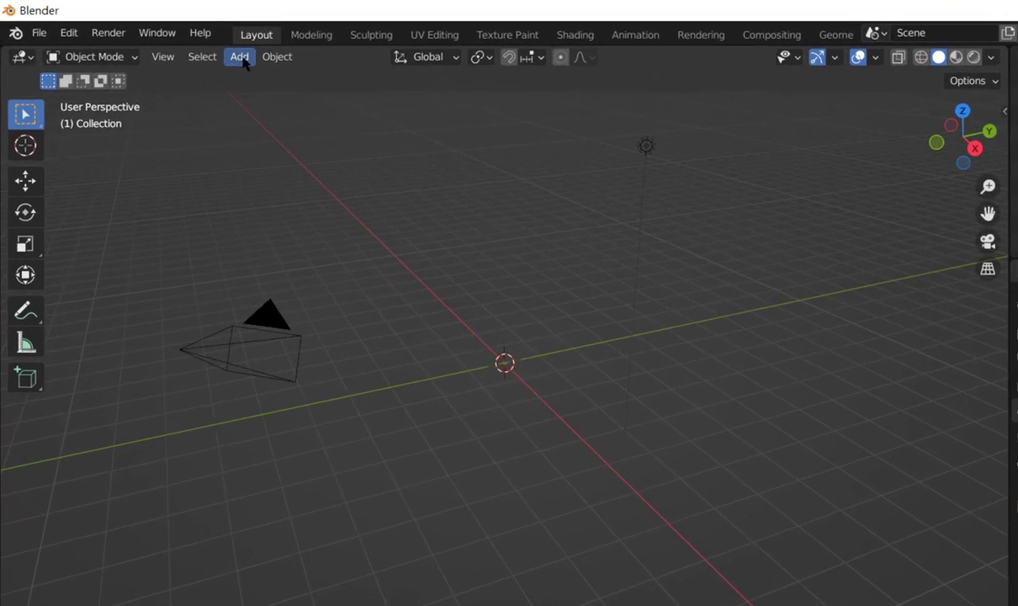
pyautogui.click(201, 49)
pyautogui.moveTo(310, 91)
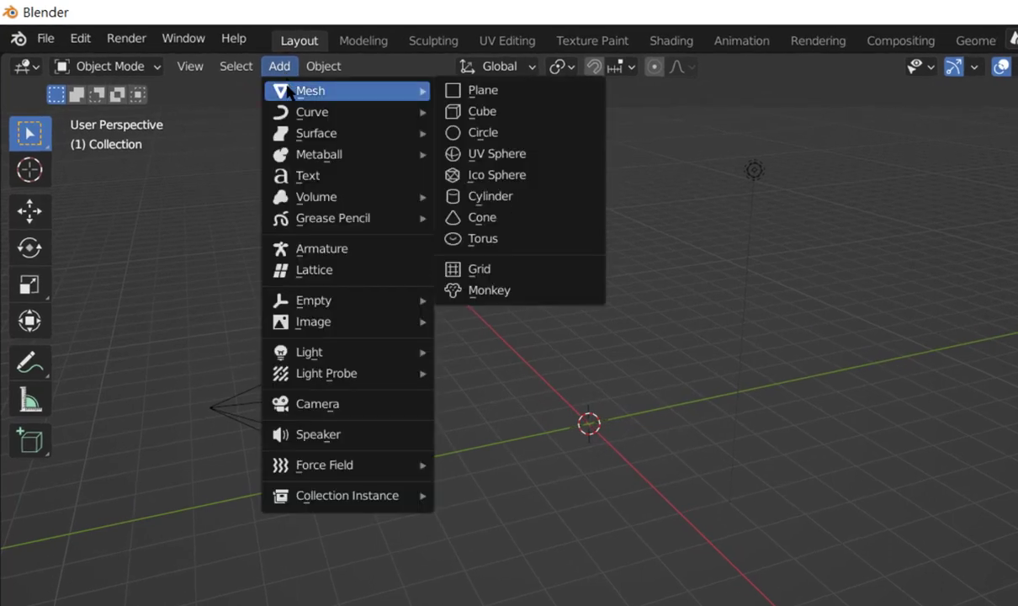
pyautogui.click(523, 155)
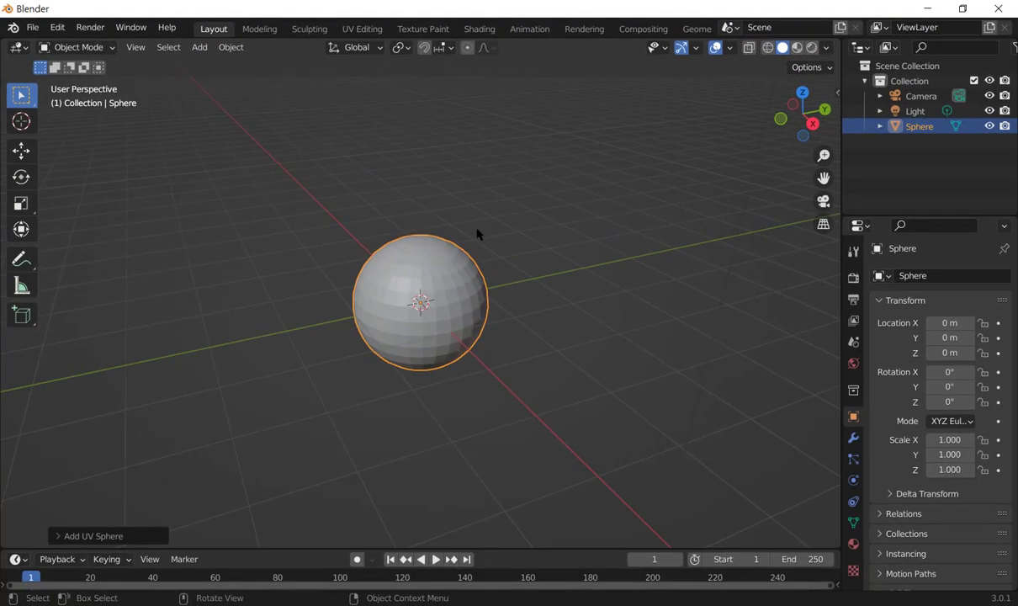
pyautogui.click(112, 51)
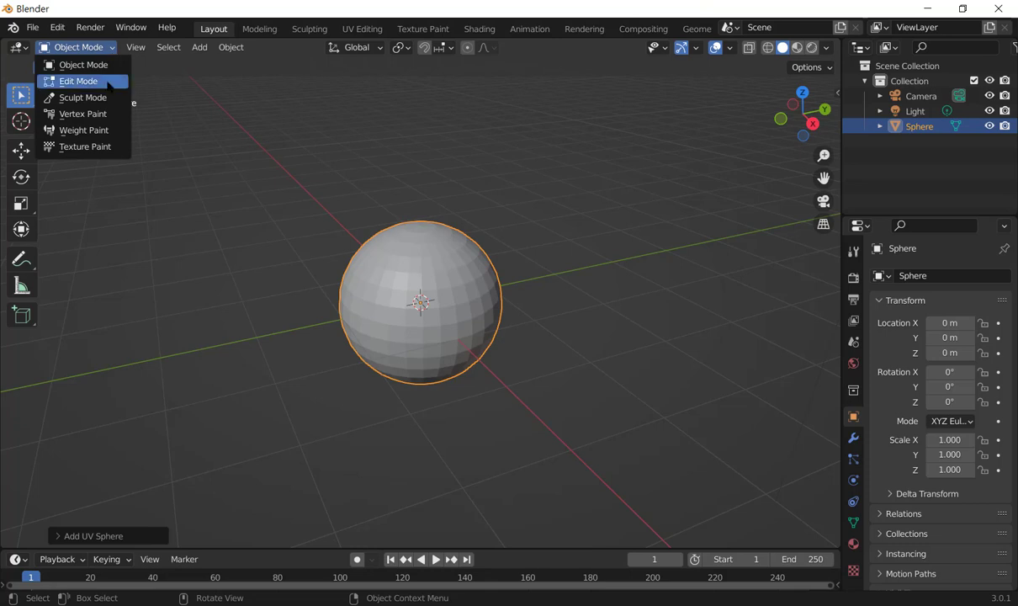
pyautogui.click(110, 84)
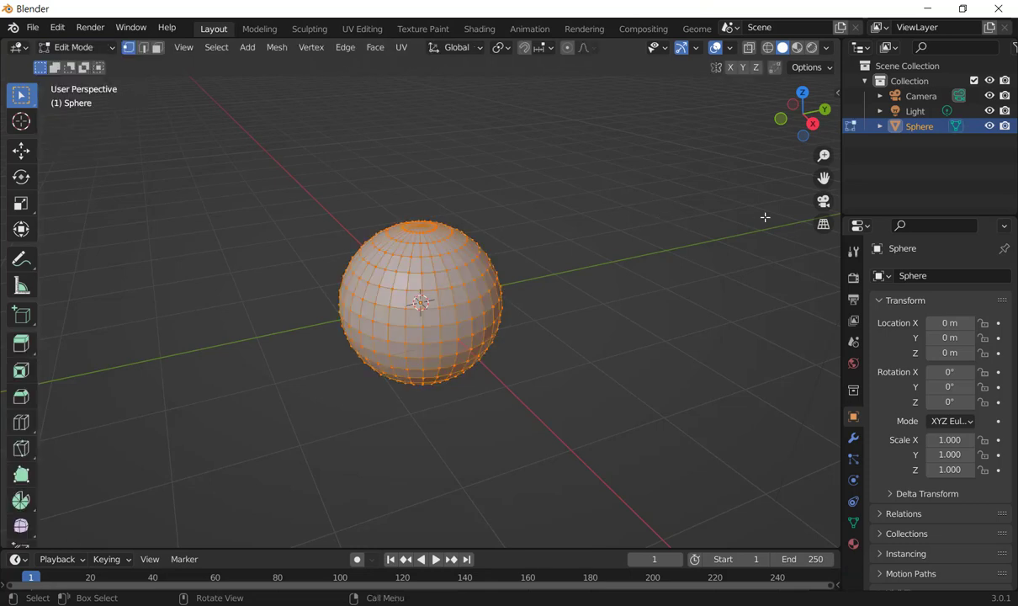
# Deselect all vertices in top view, then switch to the front view.
pyautogui.click(800, 94)
pyautogui.scroll(2, 611, 217)
pyautogui.scroll(1, 611, 217)
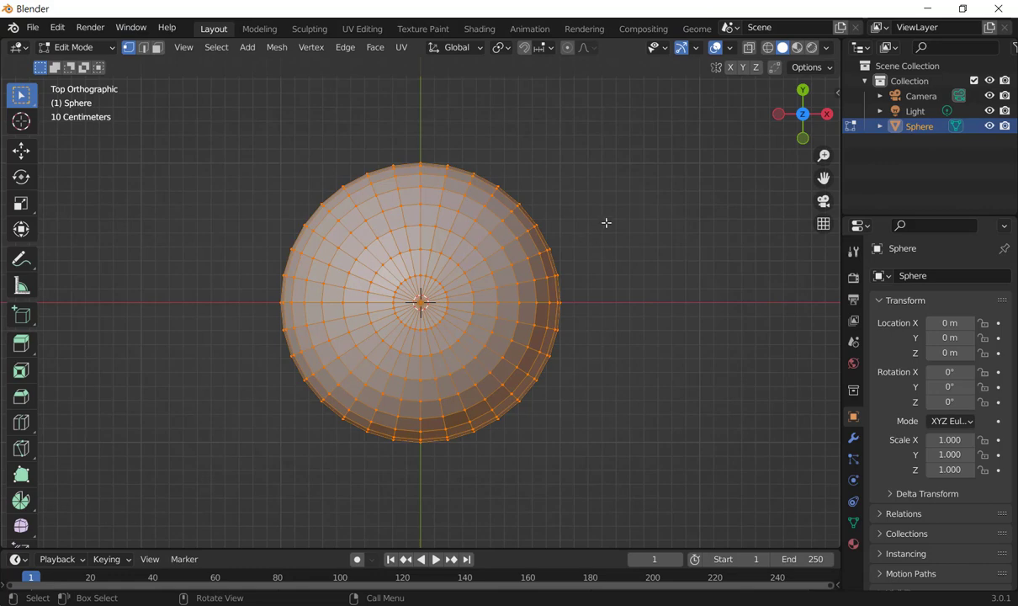
pyautogui.hotkey('alt', 'a')
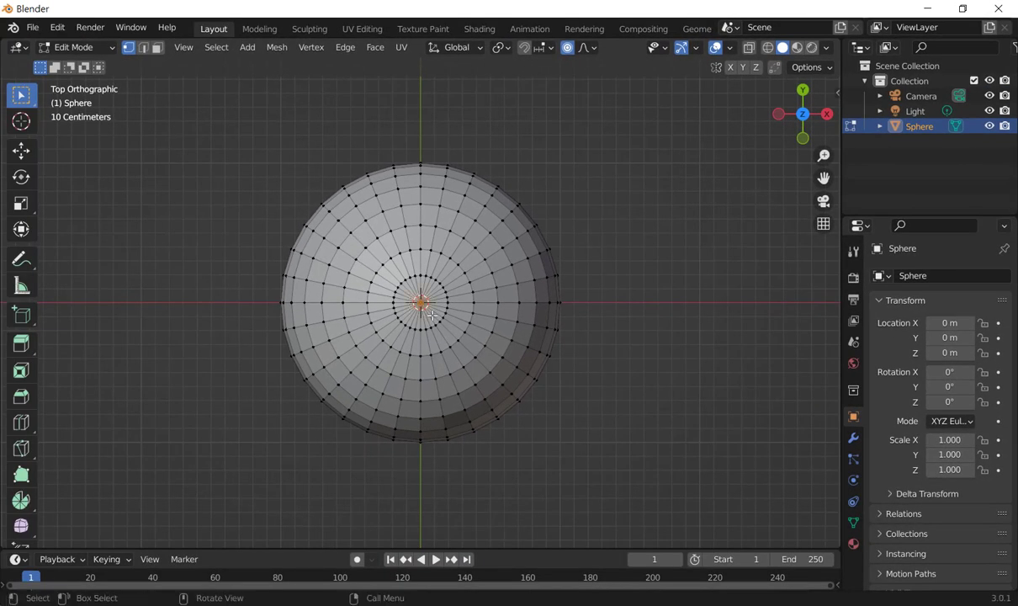
pyautogui.click(801, 138)
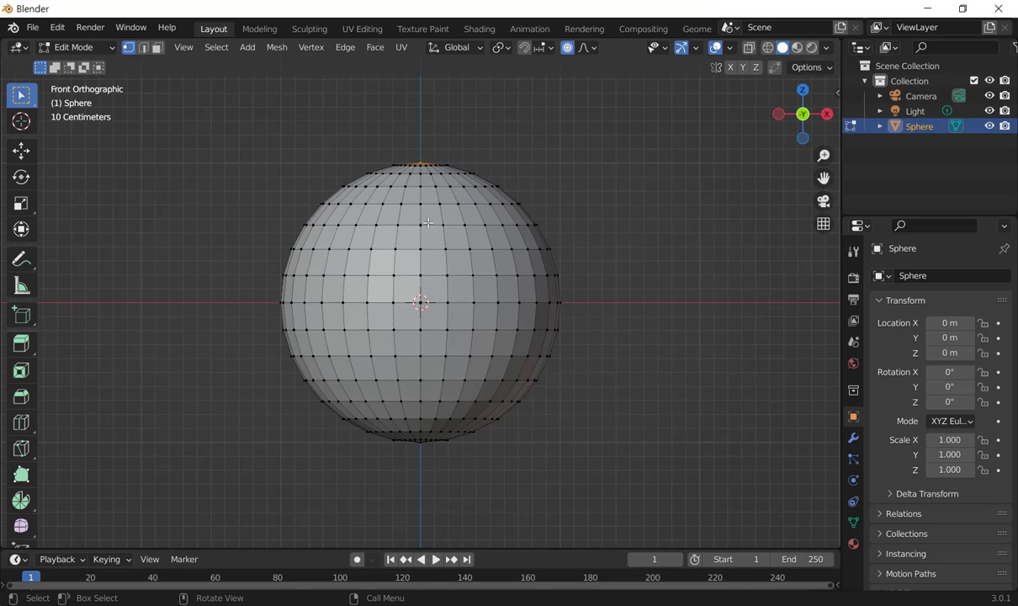
# Raise the top pole 0.4513 m along Z with an enlarged smooth proportional falloff.
pyautogui.press('g')
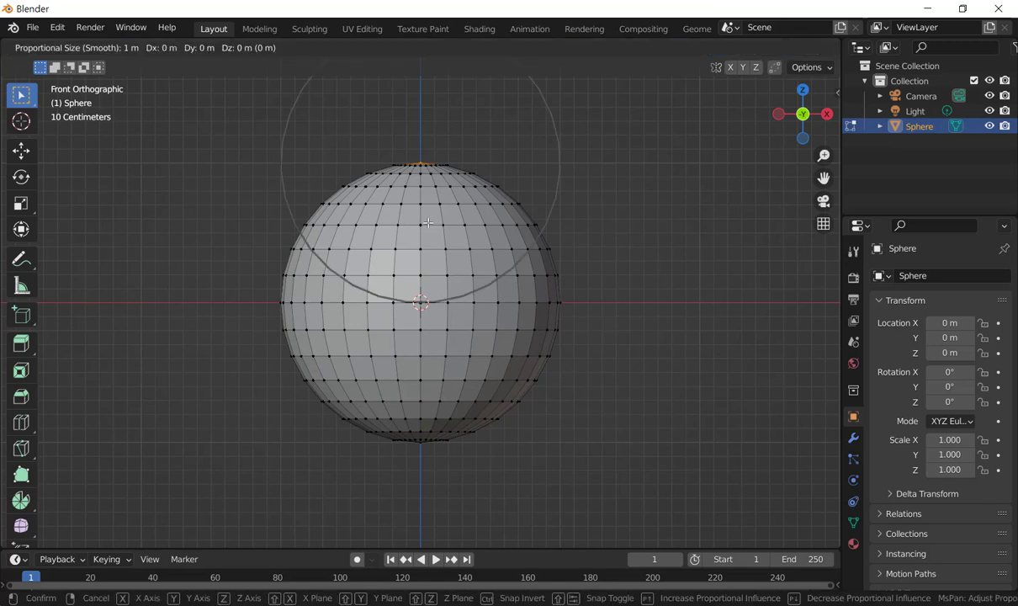
pyautogui.press('z')
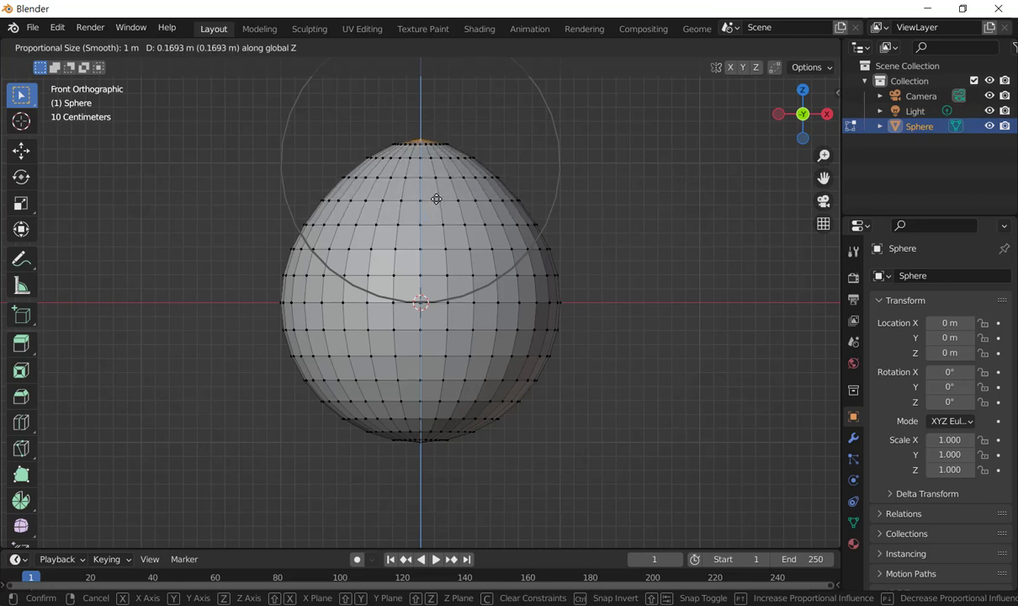
pyautogui.scroll(-2, 439, 195)
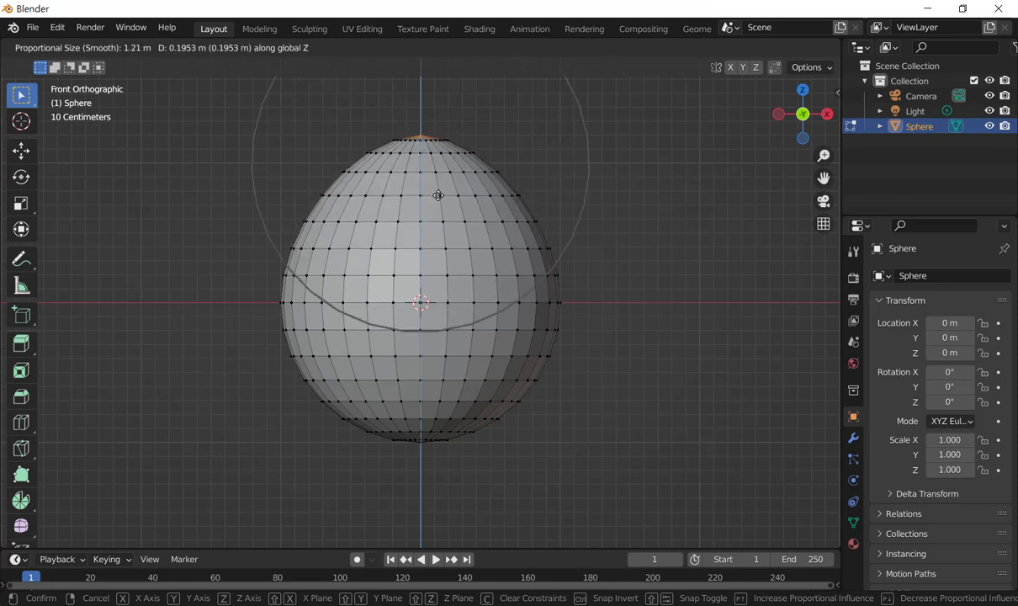
pyautogui.scroll(-1, 439, 195)
pyautogui.scroll(-1, 438, 195)
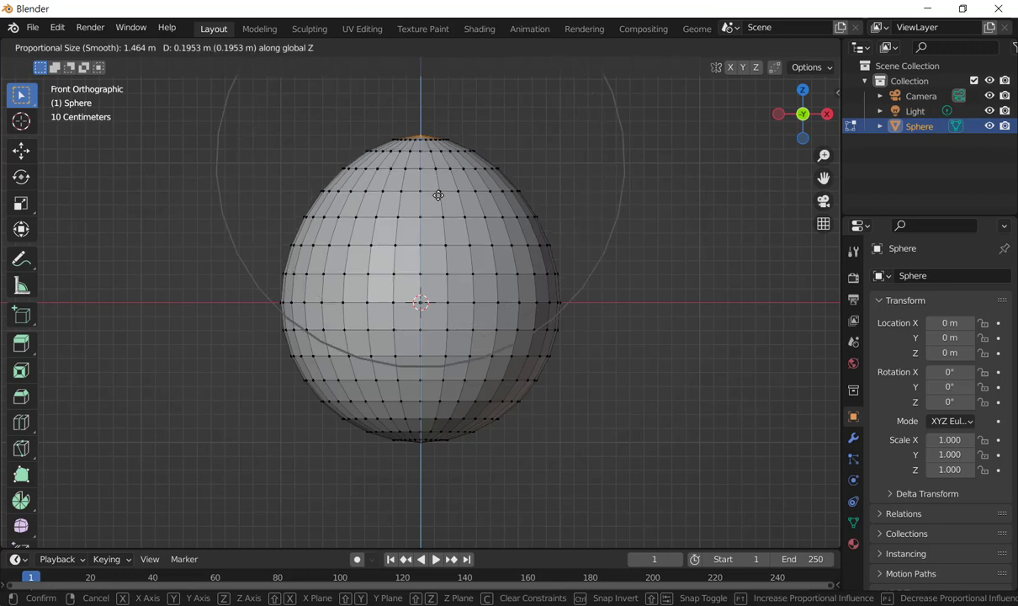
pyautogui.scroll(-1, 438, 195)
pyautogui.scroll(-1, 439, 195)
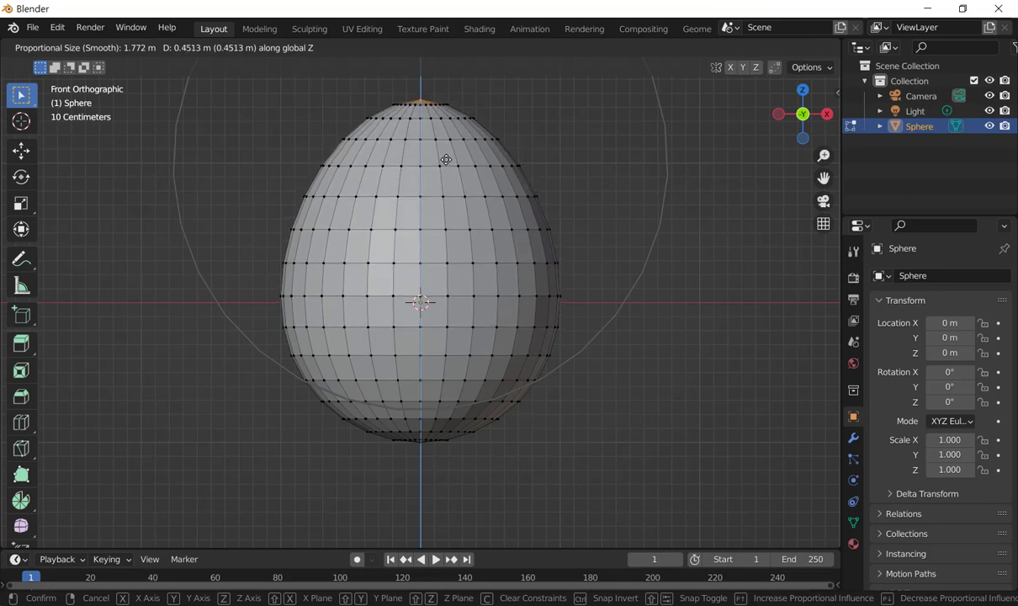
pyautogui.click(446, 160)
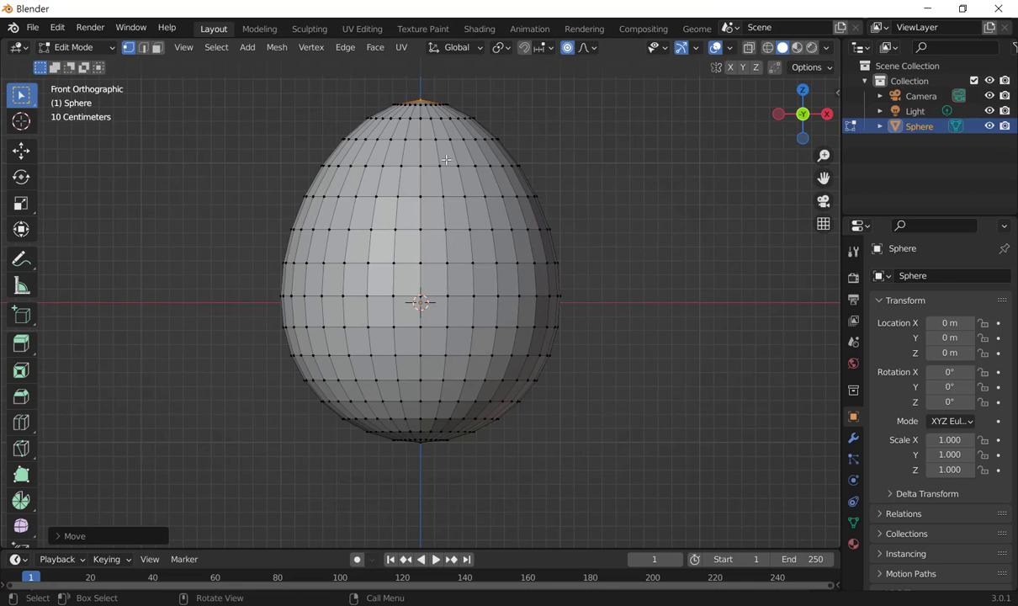
# Lift the top slightly higher along Z with the falloff tightened to 1 m.
pyautogui.press('g')
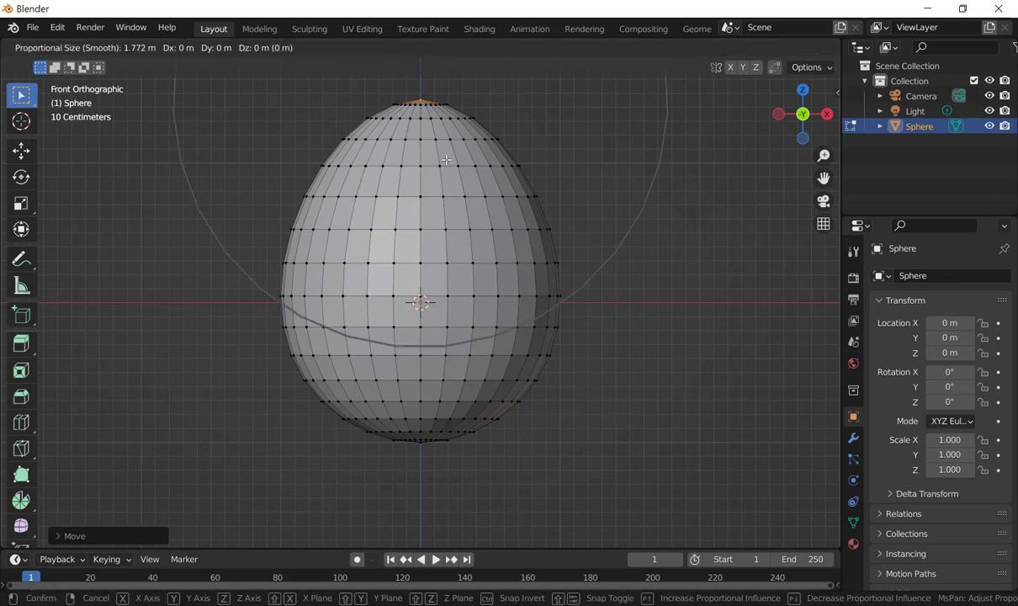
pyautogui.press('z')
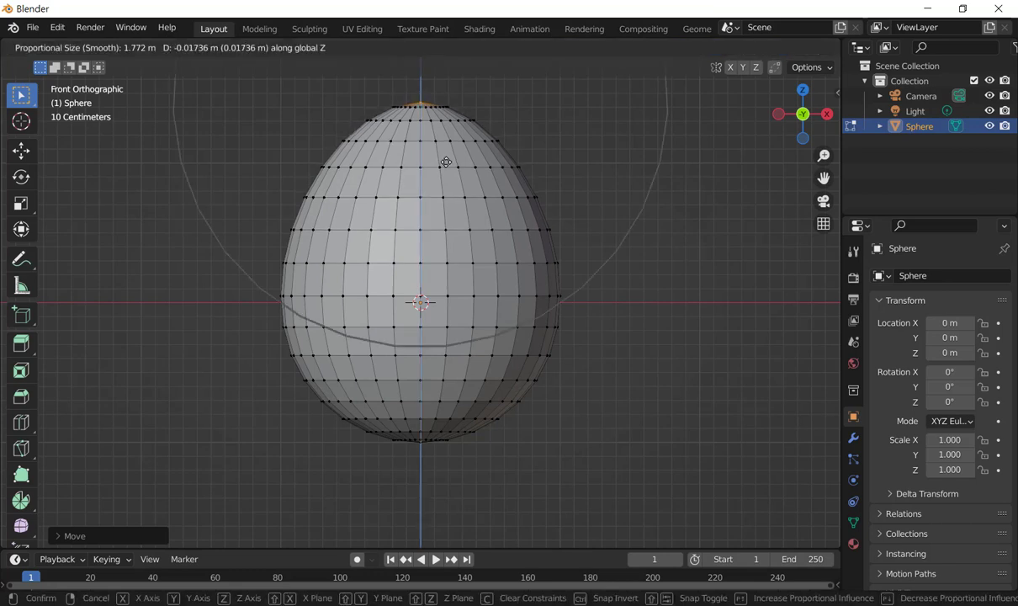
pyautogui.scroll(1, 445, 165)
pyautogui.scroll(2, 445, 165)
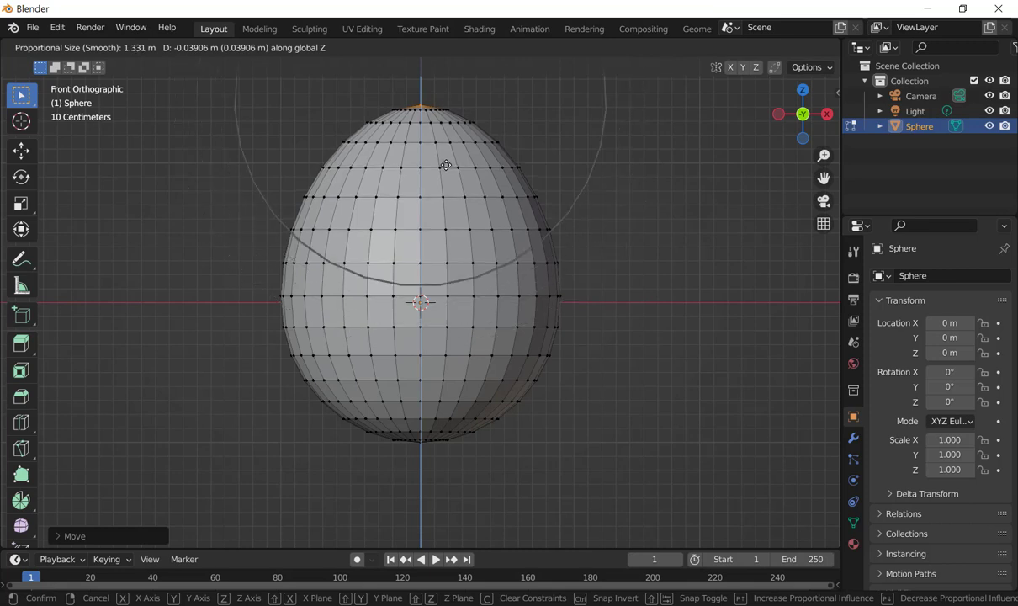
pyautogui.scroll(1, 446, 165)
pyautogui.scroll(1, 446, 165)
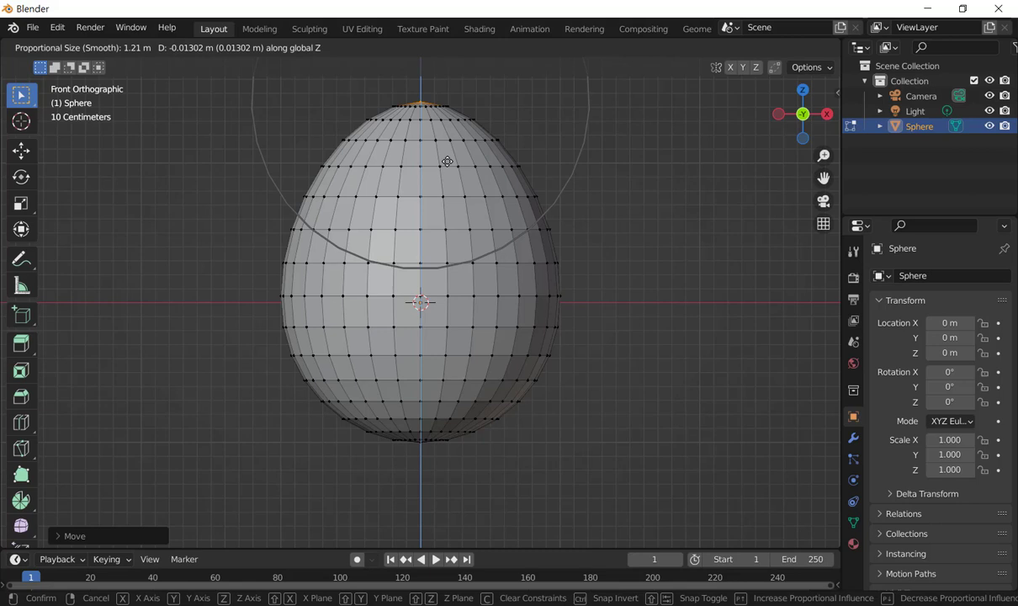
pyautogui.scroll(2, 447, 161)
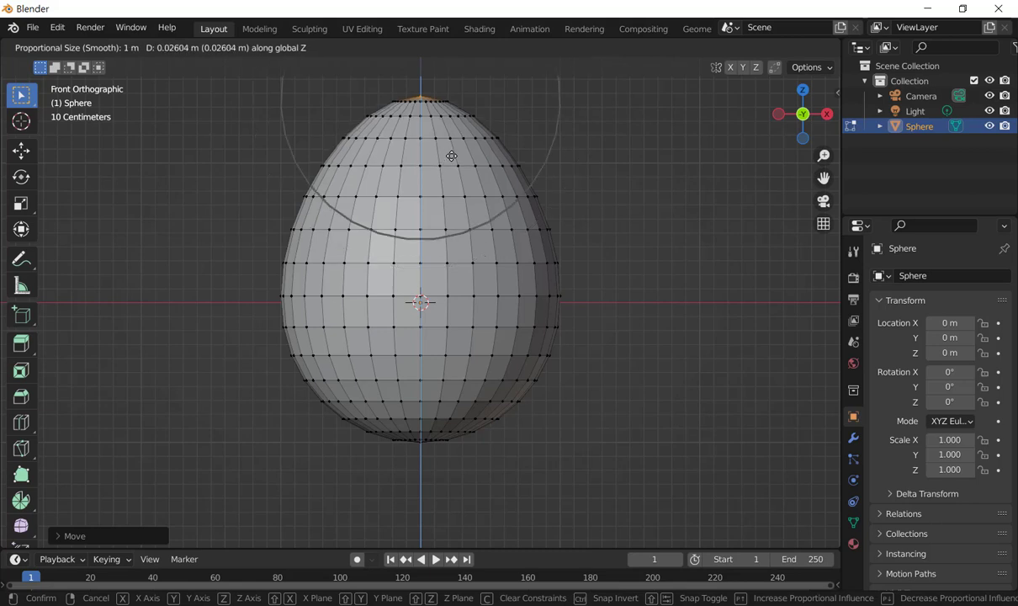
pyautogui.click(452, 156)
pyautogui.scroll(-1, 454, 168)
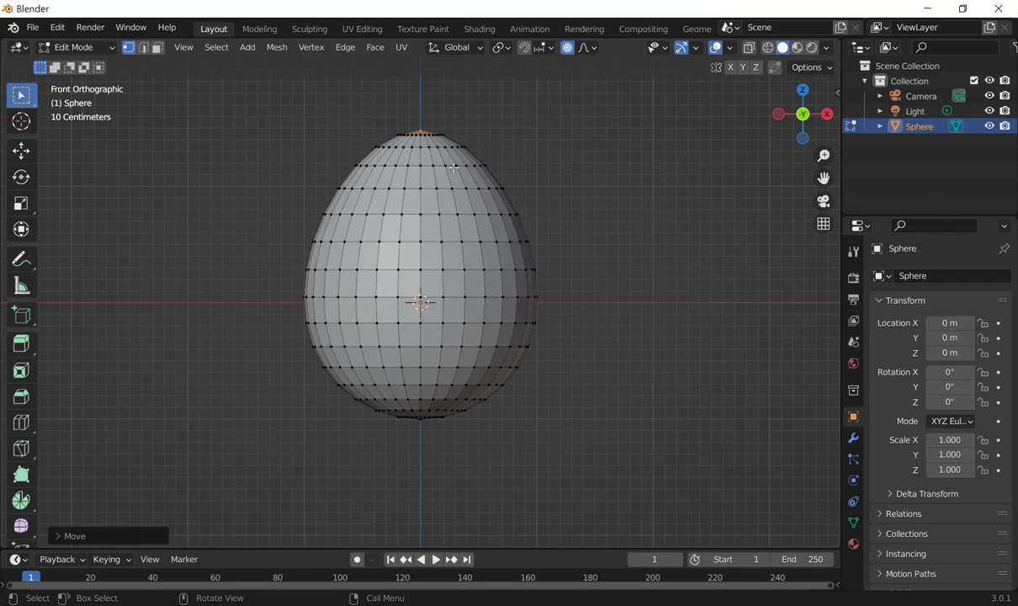
pyautogui.scroll(1, 453, 167)
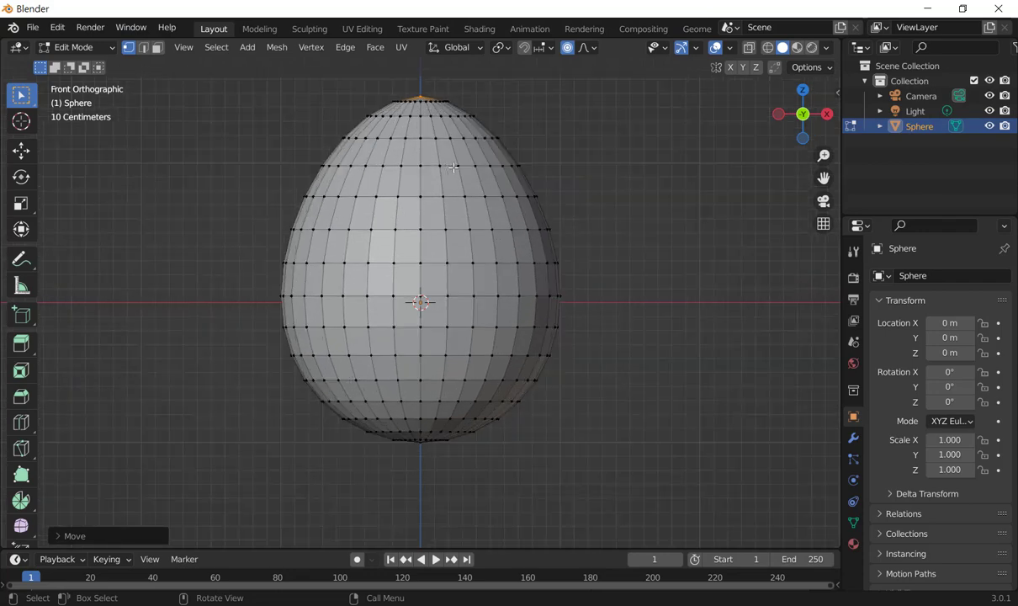
pyautogui.moveTo(453, 168)
pyautogui.mouseDown(button='middle')
pyautogui.moveTo(418, 259)
pyautogui.moveTo(227, 182)
pyautogui.moveTo(91, 182)
pyautogui.moveTo(123, 236)
pyautogui.moveTo(395, 220)
pyautogui.moveTo(439, 194)
pyautogui.mouseUp(button='middle')
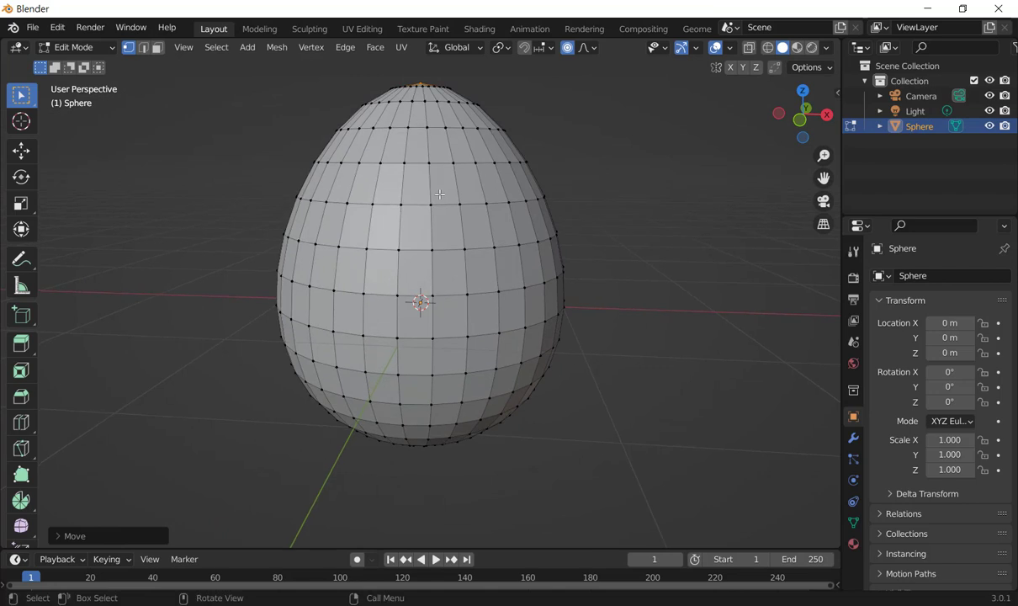
# Return to Object Mode and apply Shade Smooth to the egg.
pyautogui.click(91, 48)
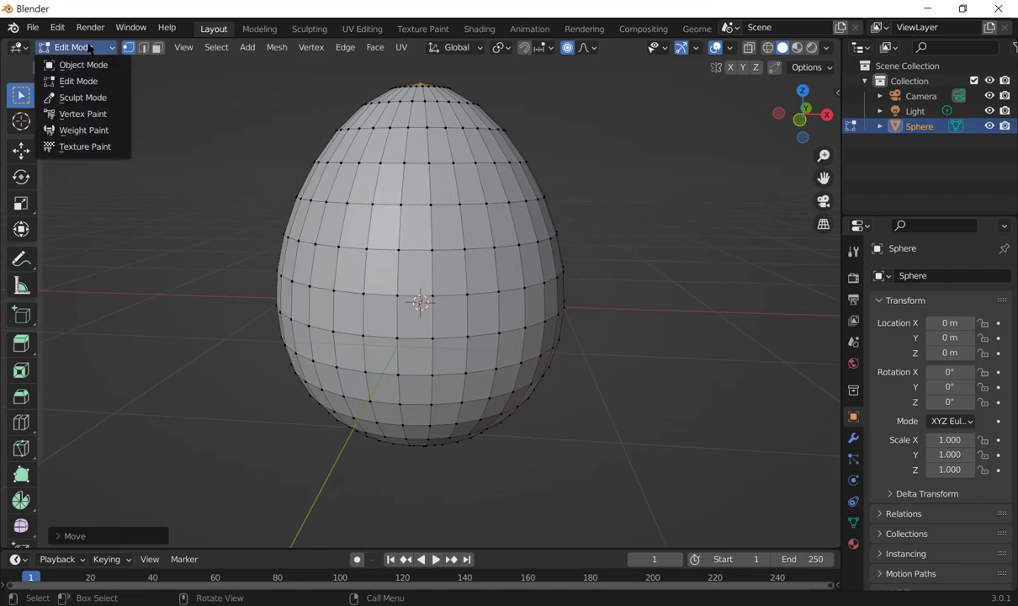
pyautogui.click(98, 68)
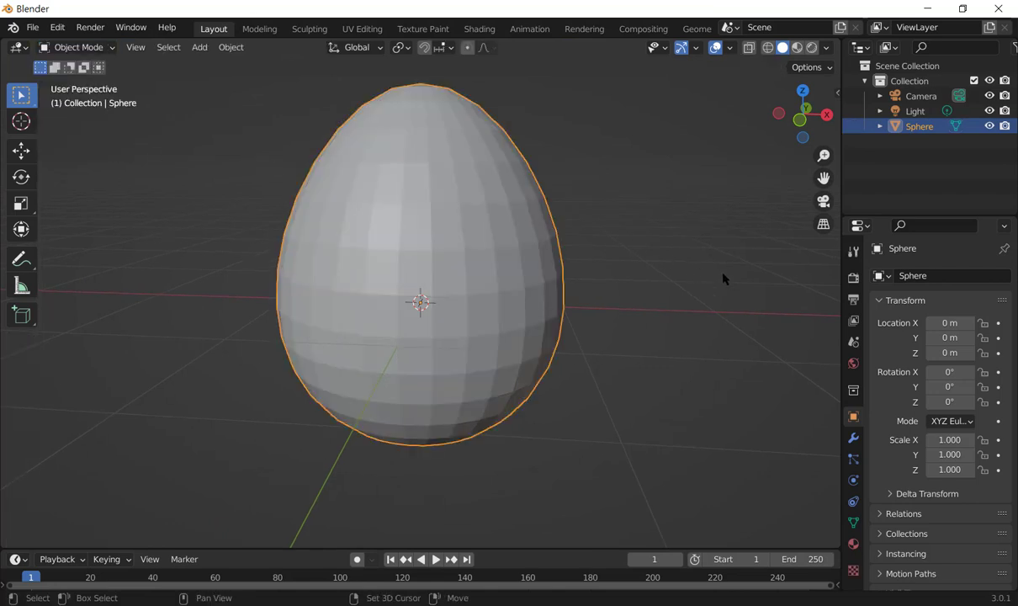
pyautogui.rightClick(459, 320)
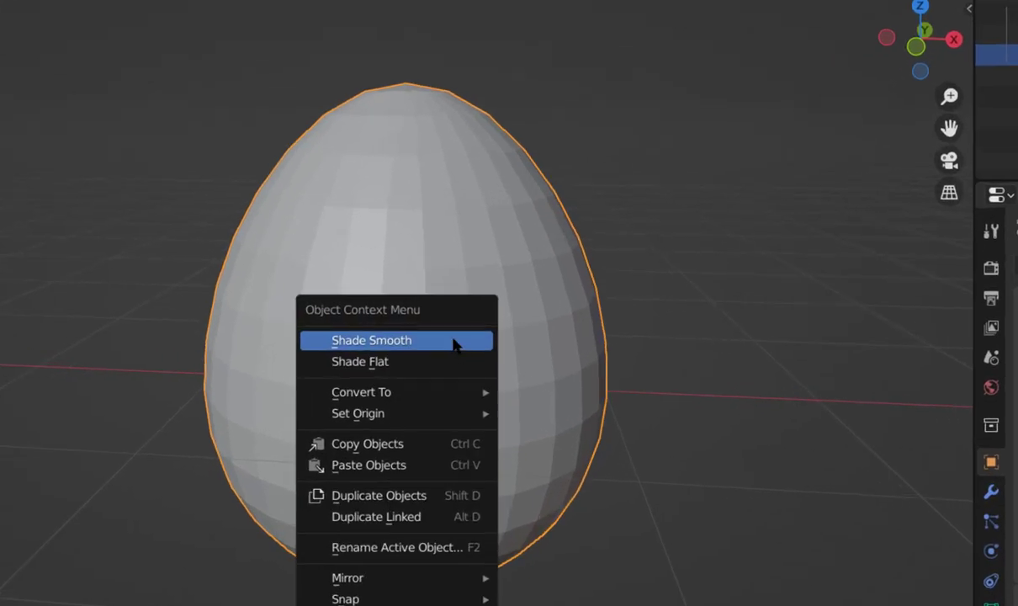
pyautogui.click(454, 341)
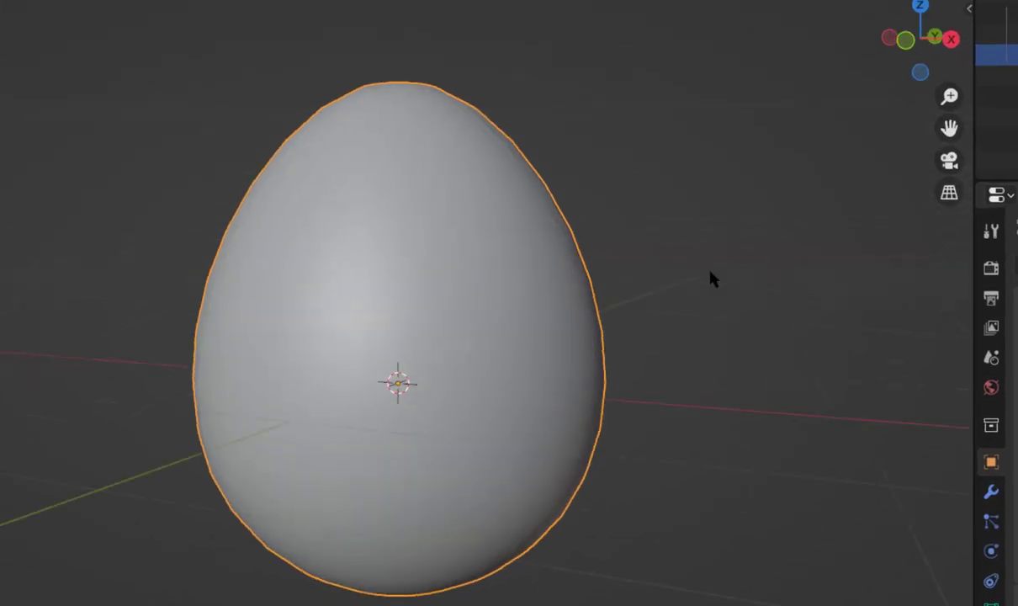
pyautogui.click(732, 317)
pyautogui.moveTo(732, 318)
pyautogui.mouseDown(button='middle')
pyautogui.moveTo(496, 376)
pyautogui.moveTo(626, 367)
pyautogui.moveTo(683, 303)
pyautogui.mouseUp(button='middle')
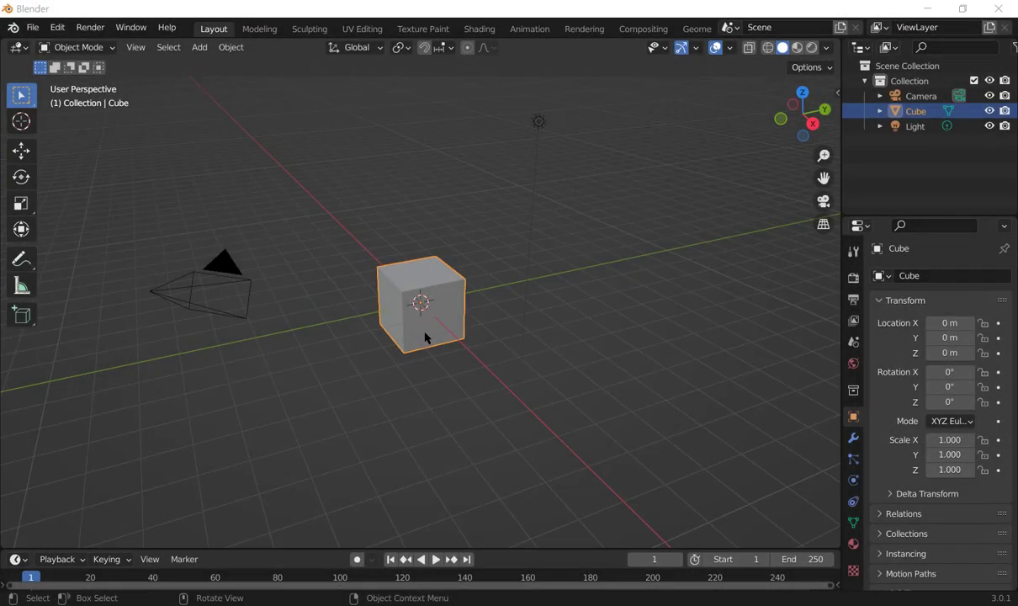
# Delete the default cube and add a new UV sphere at the origin.
pyautogui.press('Delete')
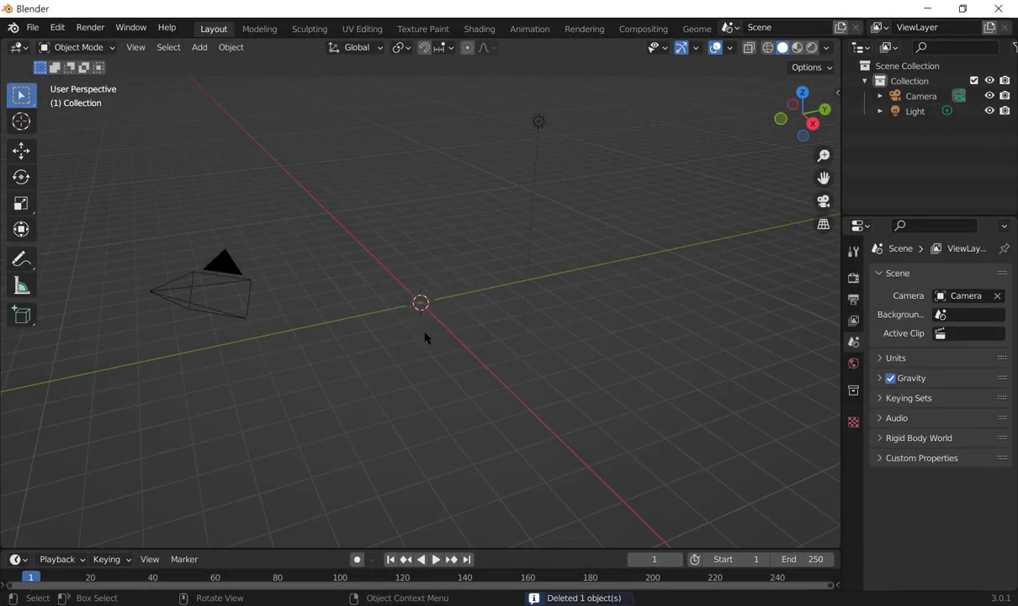
pyautogui.click(199, 48)
pyautogui.moveTo(222, 64)
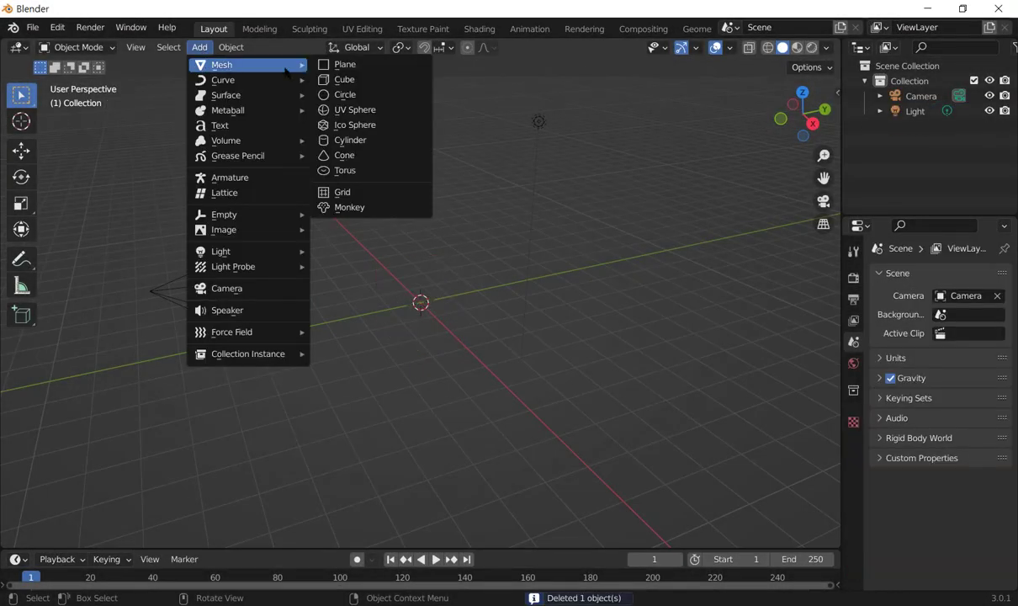
pyautogui.click(354, 110)
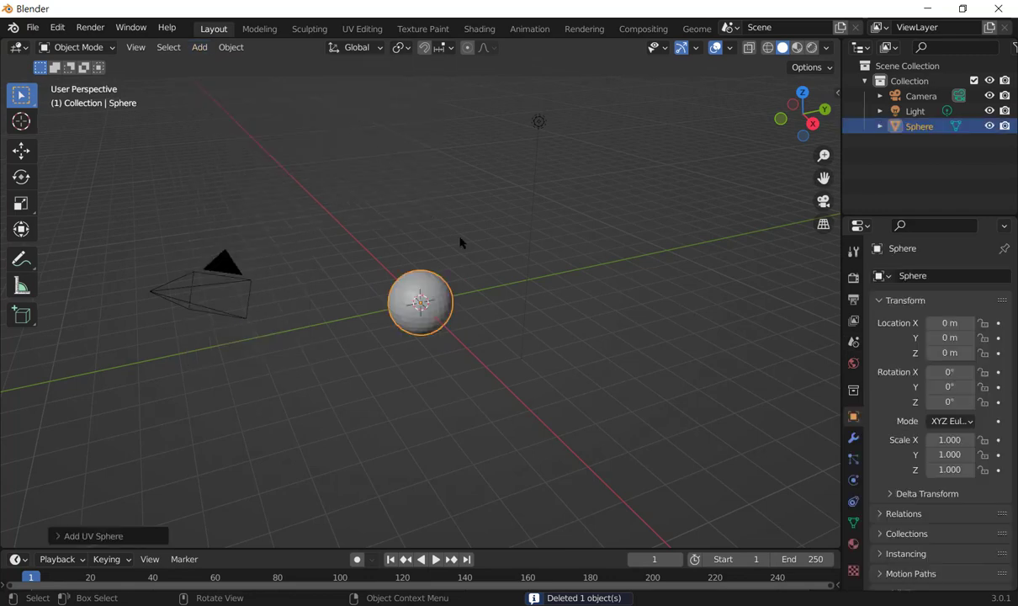
pyautogui.scroll(4, 541, 279)
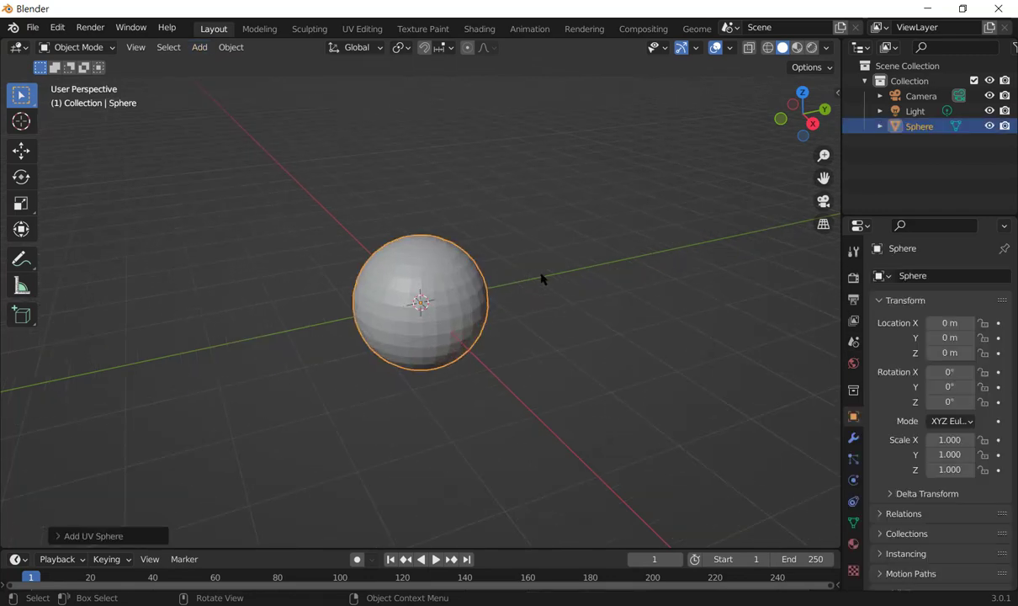
# View the sphere from below, zoomed in, and turn on proportional editing.
pyautogui.click(804, 139)
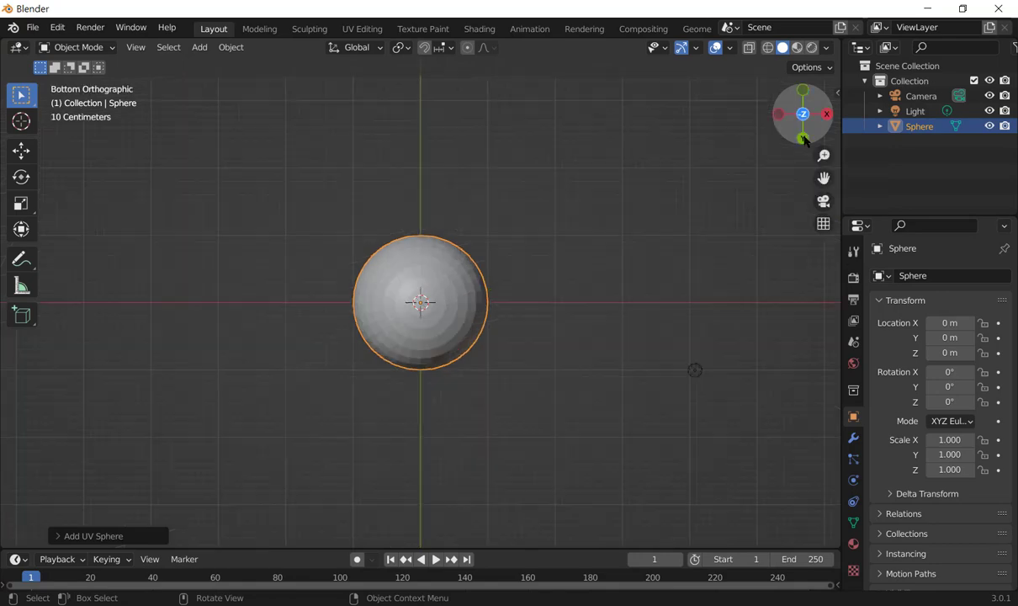
pyautogui.scroll(2, 636, 255)
pyautogui.scroll(2, 637, 255)
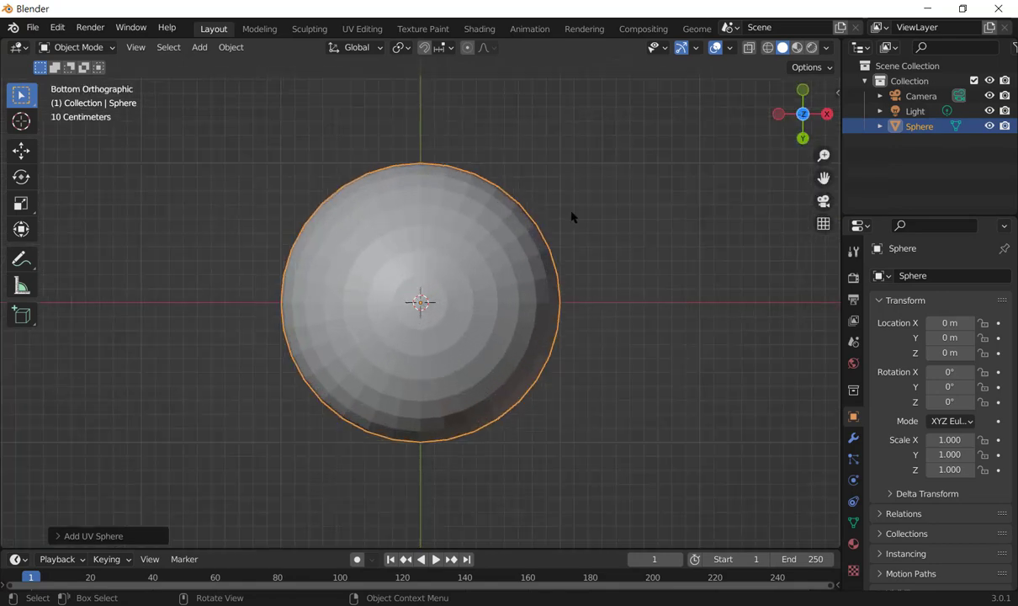
pyautogui.click(468, 50)
# In Edit Mode, circle-select the sphere's bottom vertices and switch to front view.
pyautogui.click(95, 48)
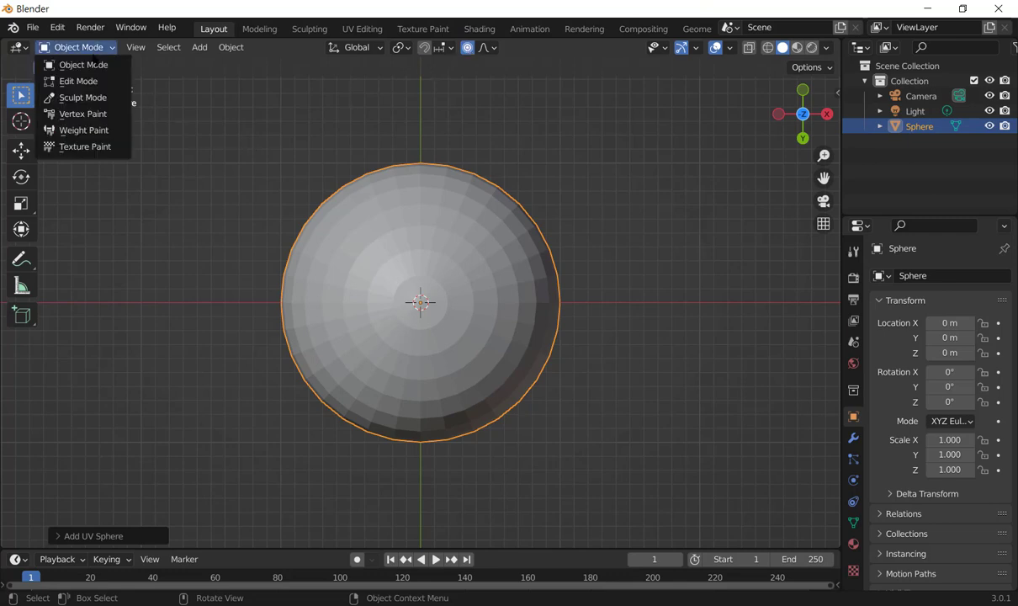
pyautogui.click(89, 80)
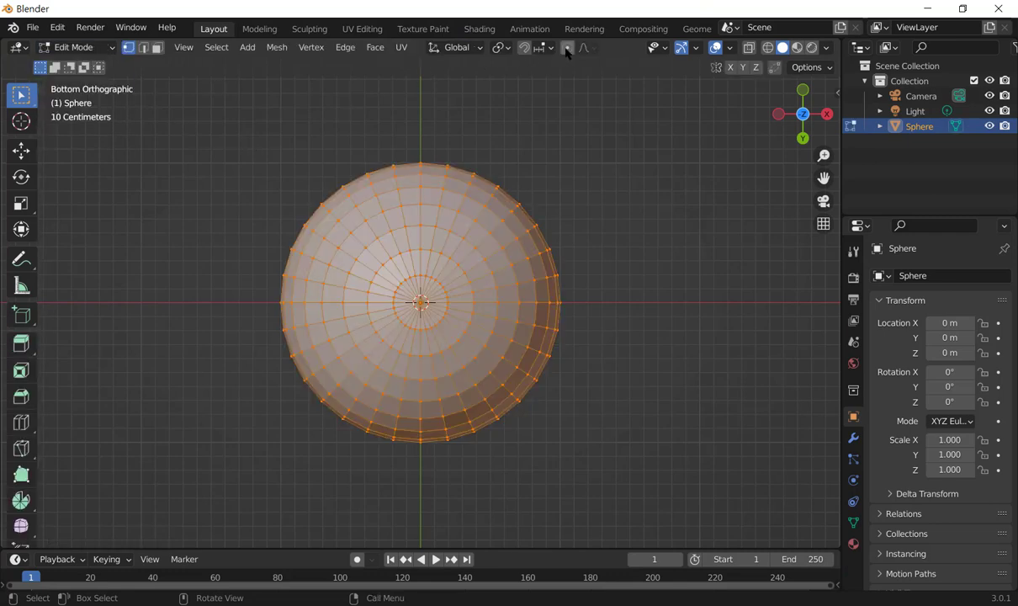
pyautogui.click(632, 227)
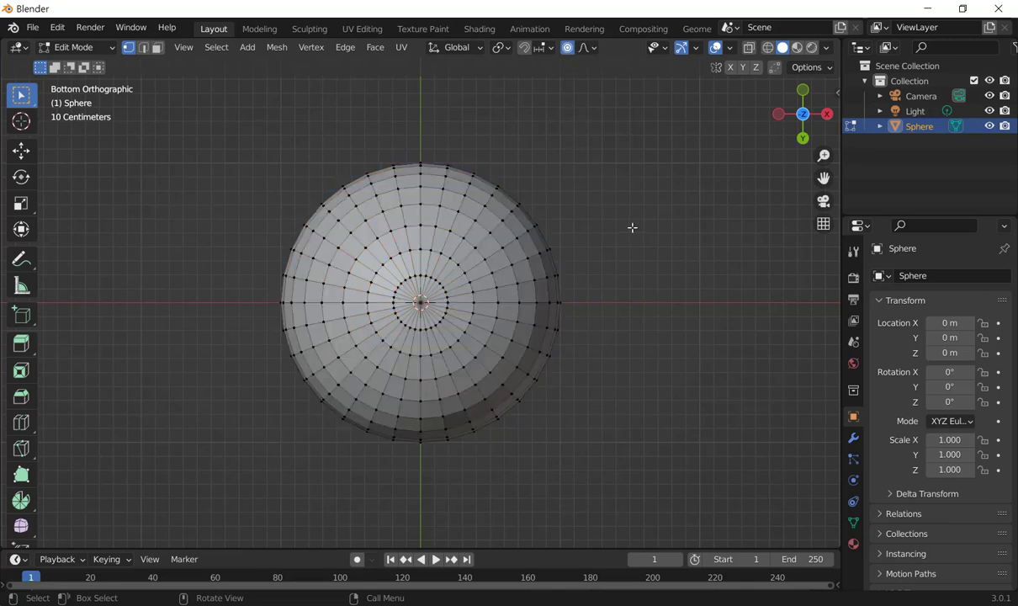
pyautogui.press('c')
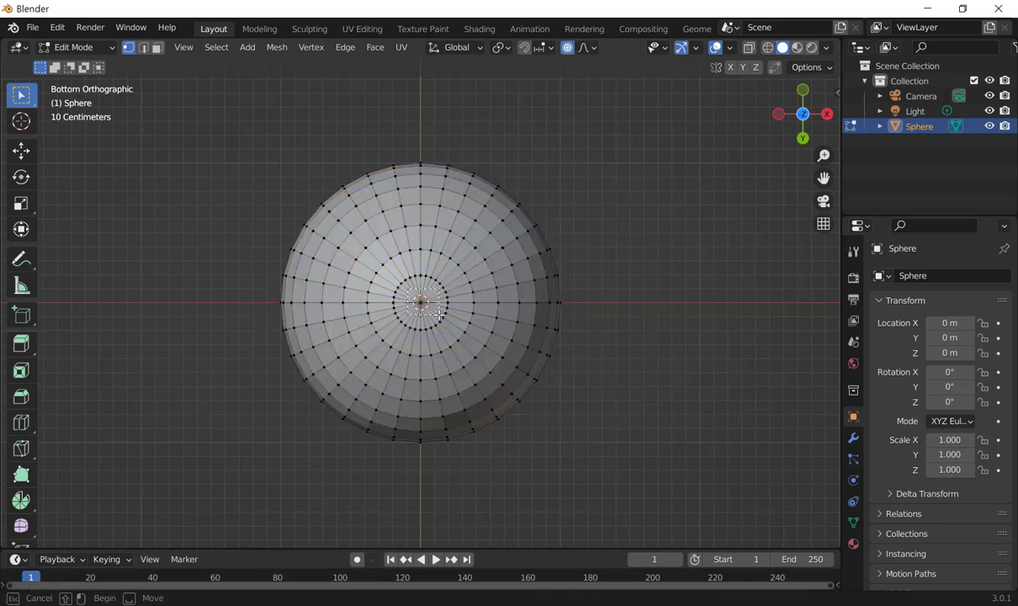
pyautogui.click(439, 314)
pyautogui.press('Escape')
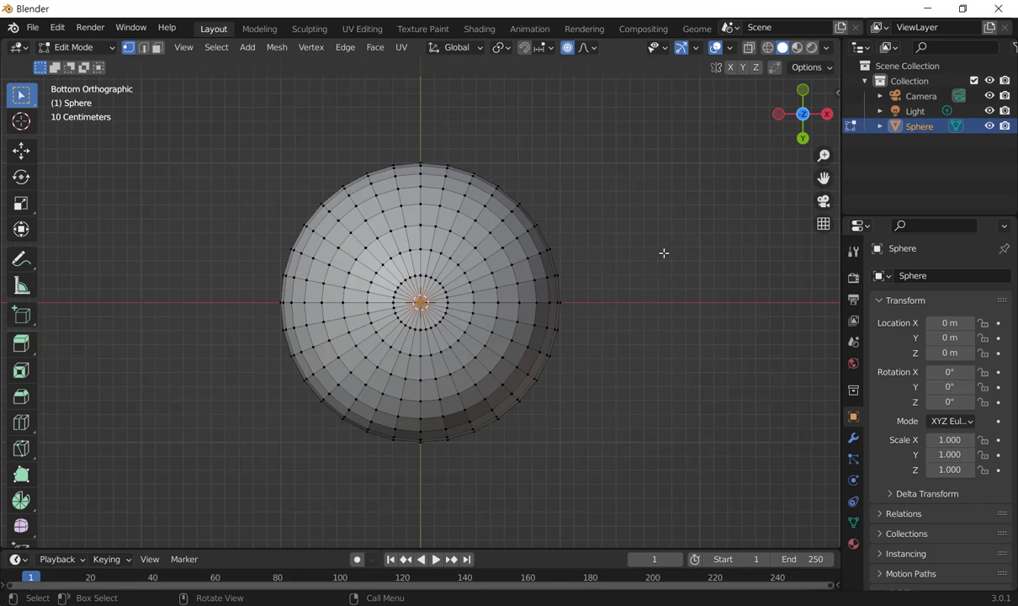
pyautogui.moveTo(802, 114); pyautogui.dragTo(801, 93)
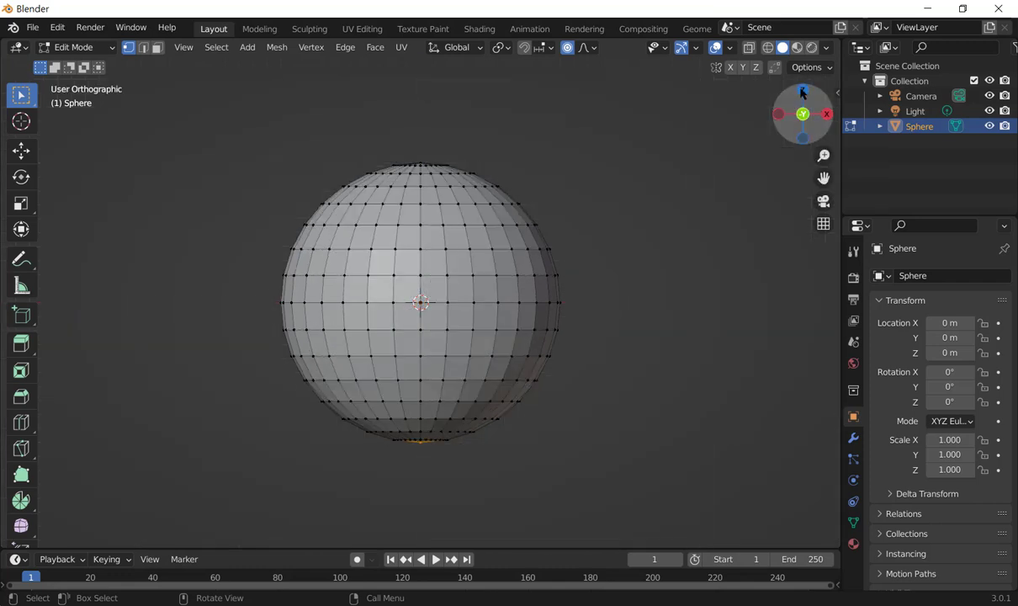
pyautogui.press('KP_1')
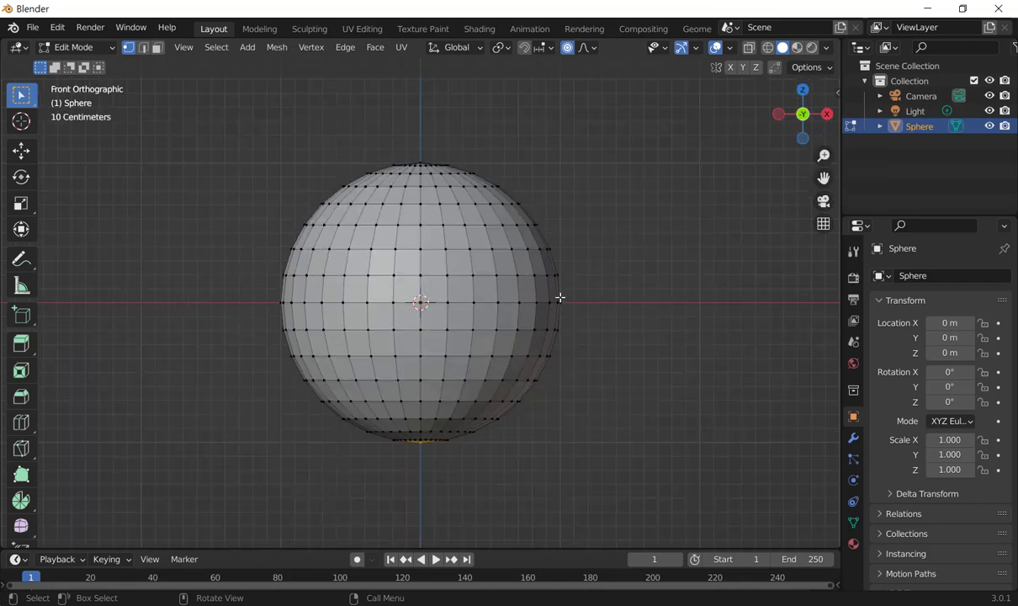
# Pull the bottom down 0.3255 m along Z with a 1.21 m smooth falloff.
pyautogui.press('g')
pyautogui.press('z')
pyautogui.scroll(4, 488, 324)
pyautogui.scroll(-3, 504, 336)
pyautogui.scroll(-3, 516, 344)
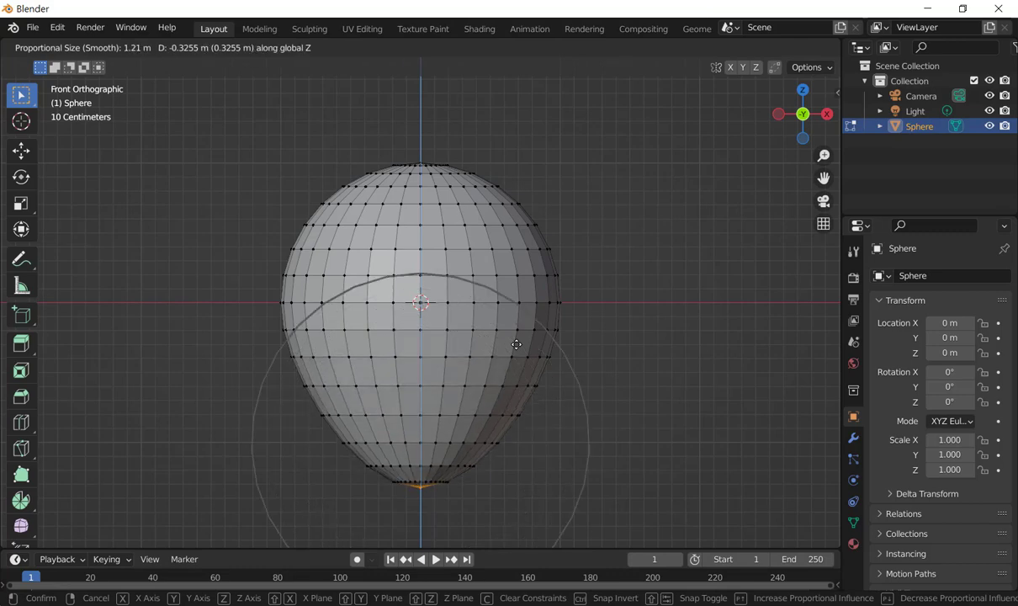
pyautogui.scroll(-1, 515, 344)
pyautogui.click(515, 344)
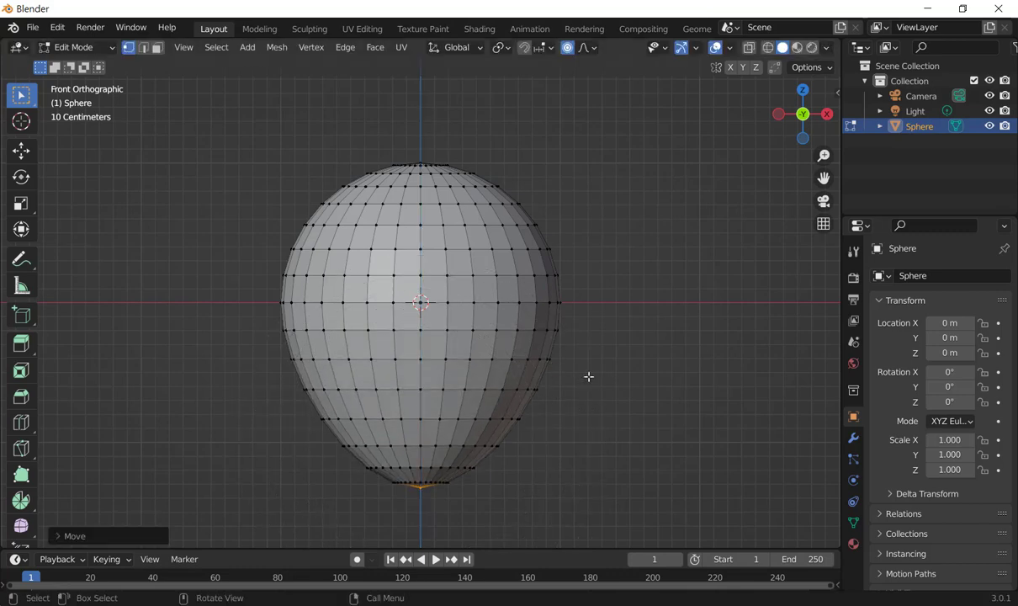
pyautogui.moveTo(588, 376)
pyautogui.mouseDown(button='middle')
pyautogui.moveTo(591, 237)
pyautogui.moveTo(582, 243)
pyautogui.mouseUp(button='middle')
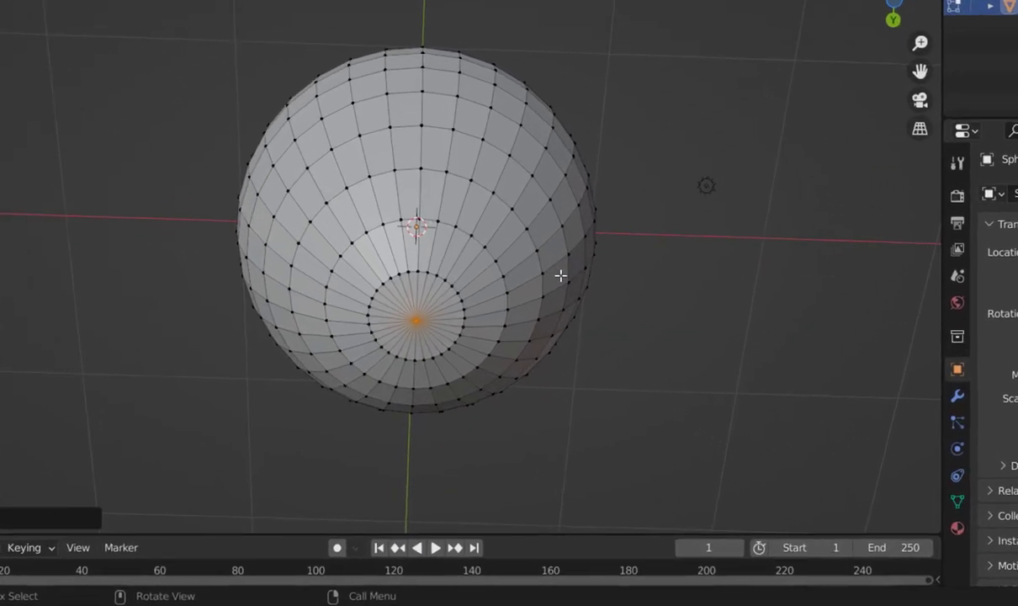
# Delete the selected bottom vertices to open a hole, then switch to edge select.
pyautogui.press('x')
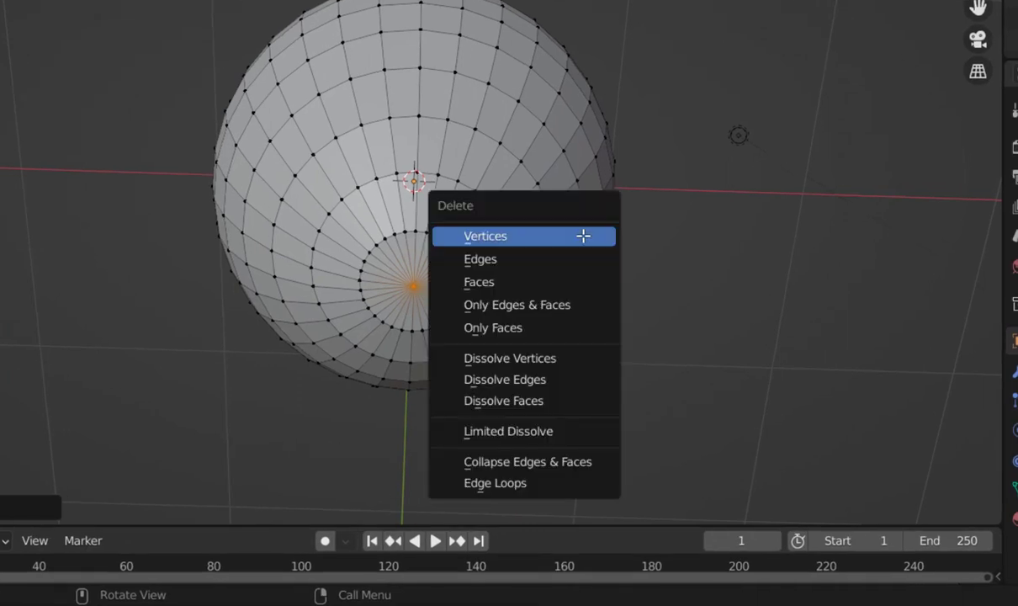
pyautogui.click(587, 242)
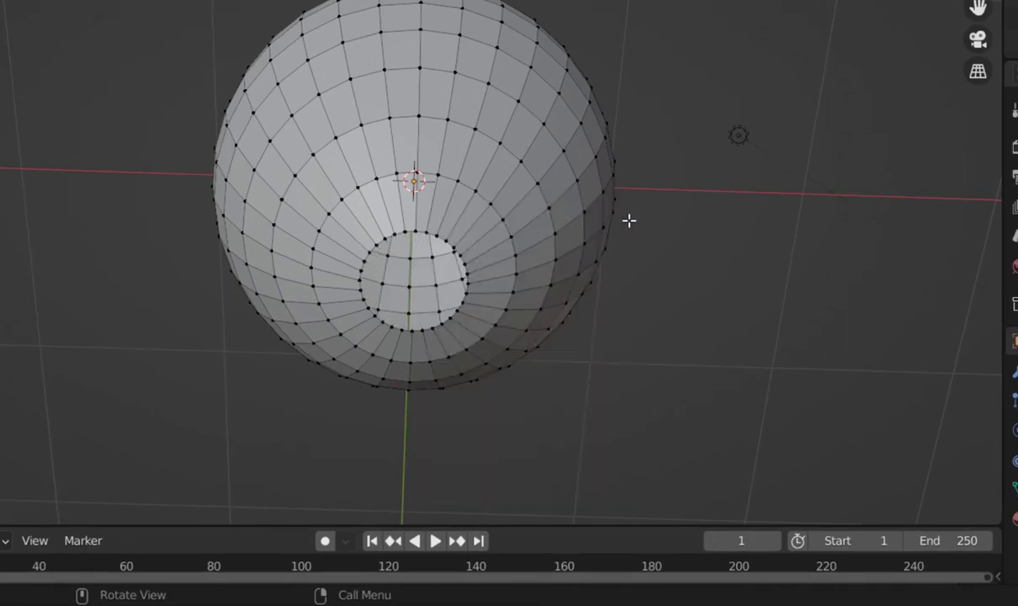
pyautogui.moveTo(677, 189); pyautogui.dragTo(666, 216, button='middle')
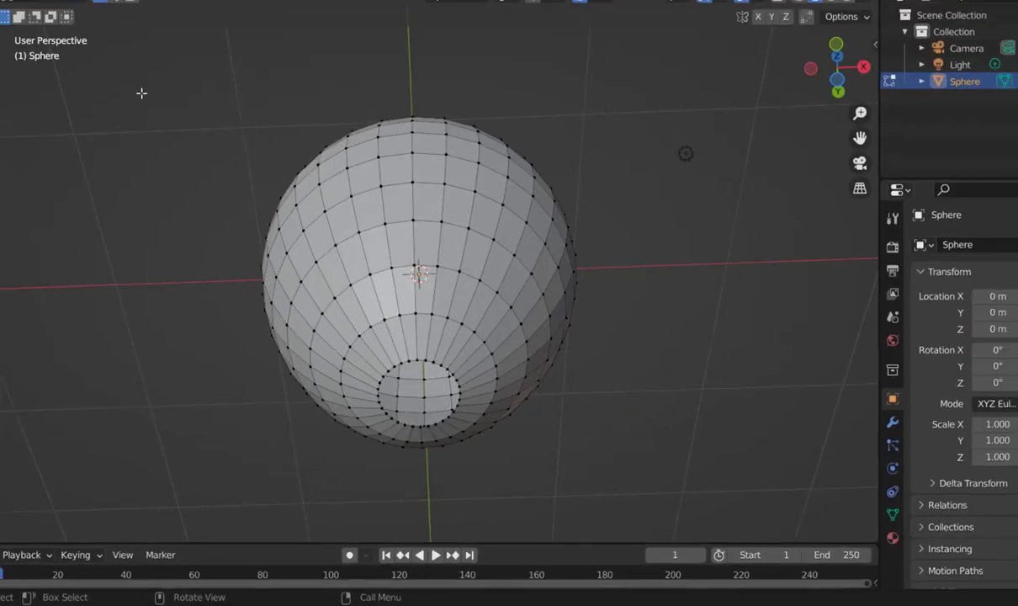
pyautogui.click(140, 48)
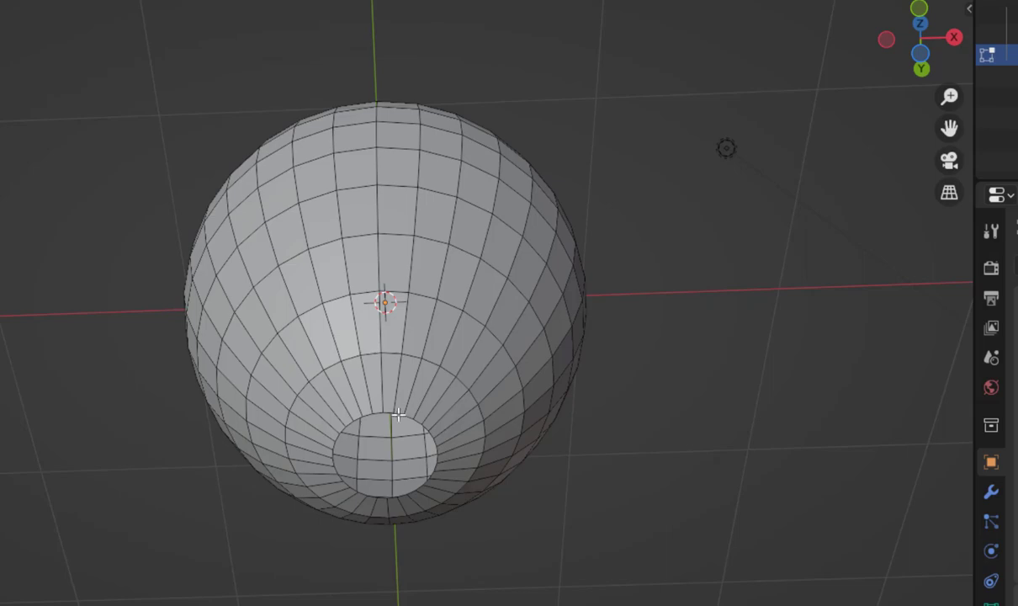
# Frame the bottom opening in a zoomed-in front view.
pyautogui.moveTo(734, 315); pyautogui.dragTo(705, 430, button='middle')
pyautogui.click(911, 32)
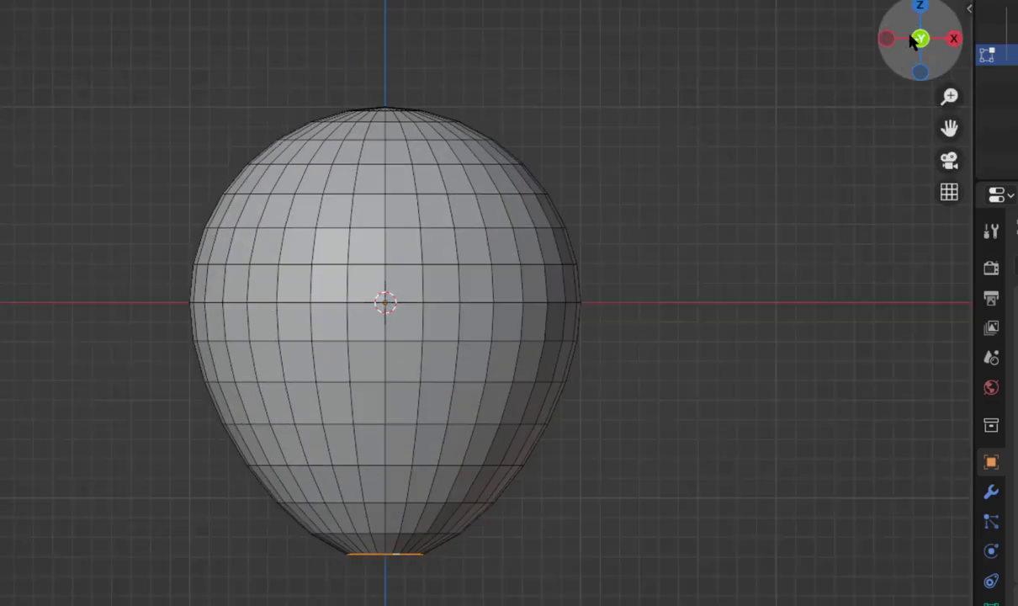
pyautogui.keyDown('shift'); pyautogui.scroll(-3, 620, 295); pyautogui.keyUp('shift')
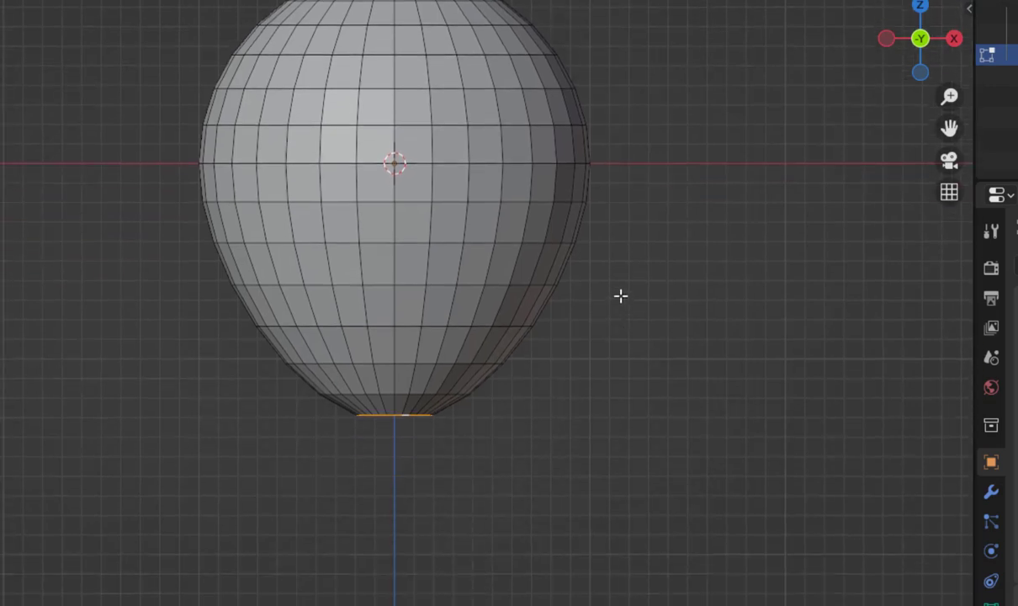
pyautogui.keyDown('shift'); pyautogui.scroll(-1, 574, 298); pyautogui.keyUp('shift')
pyautogui.scroll(2, 573, 298)
pyautogui.scroll(3, 573, 300)
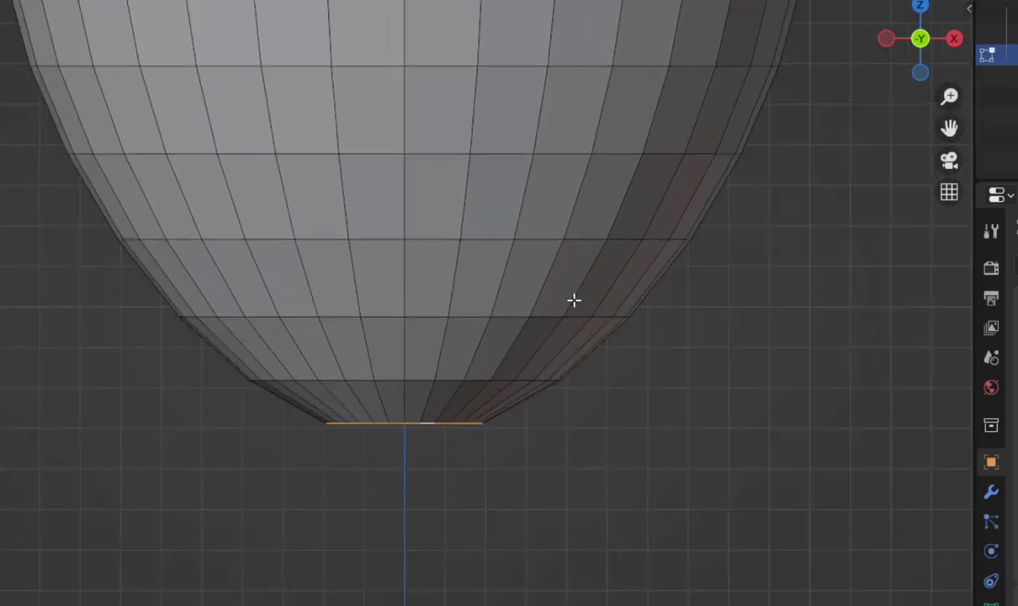
pyautogui.scroll(1, 574, 301)
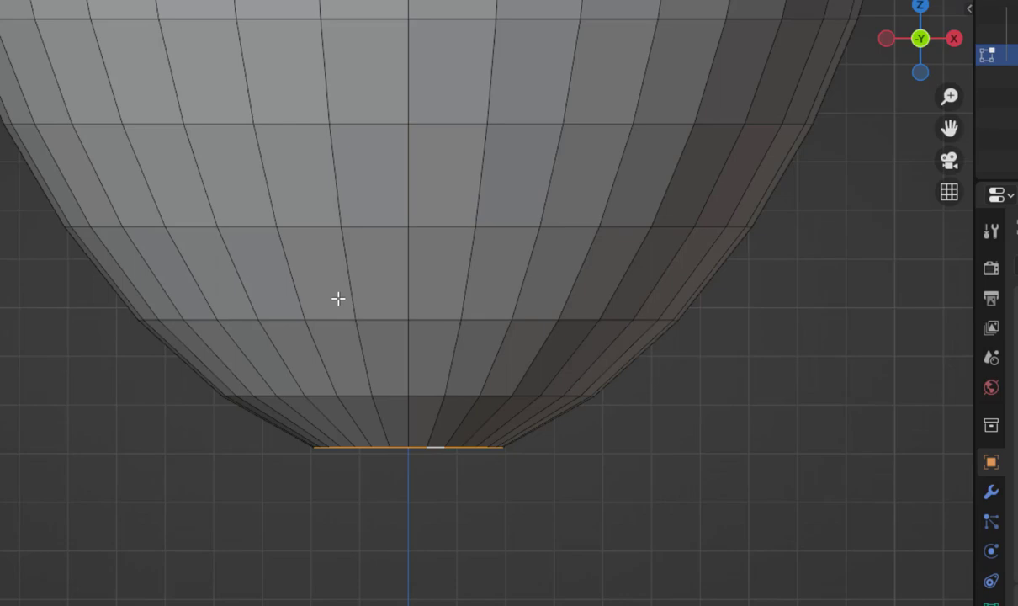
# Extrude the bottom edge ring several times, shrinking it into a narrow neck.
pyautogui.press('e')
pyautogui.press('s')
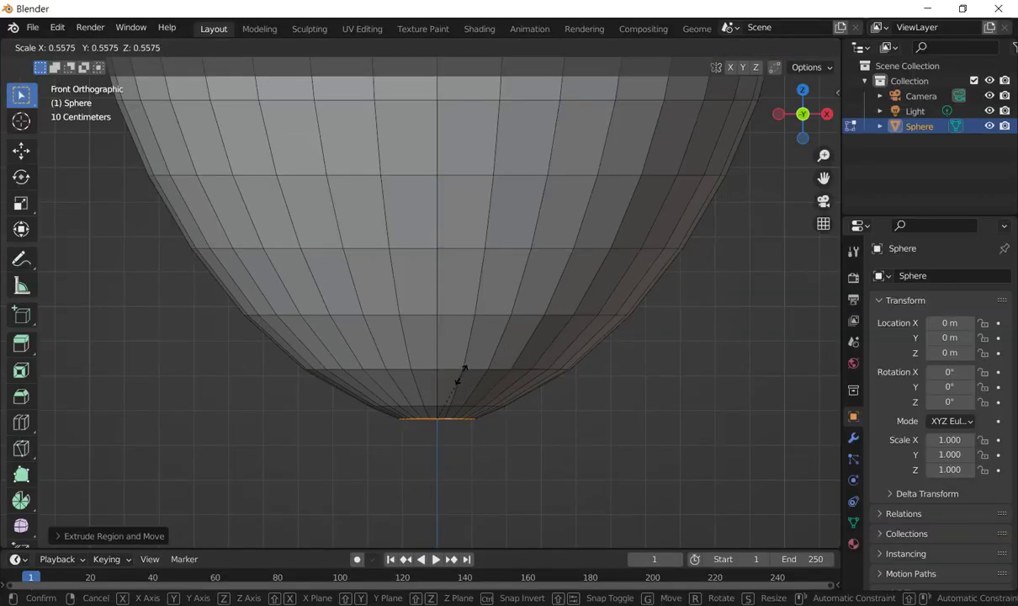
pyautogui.click(454, 386)
pyautogui.press('e')
pyautogui.click(437, 423)
pyautogui.press('e')
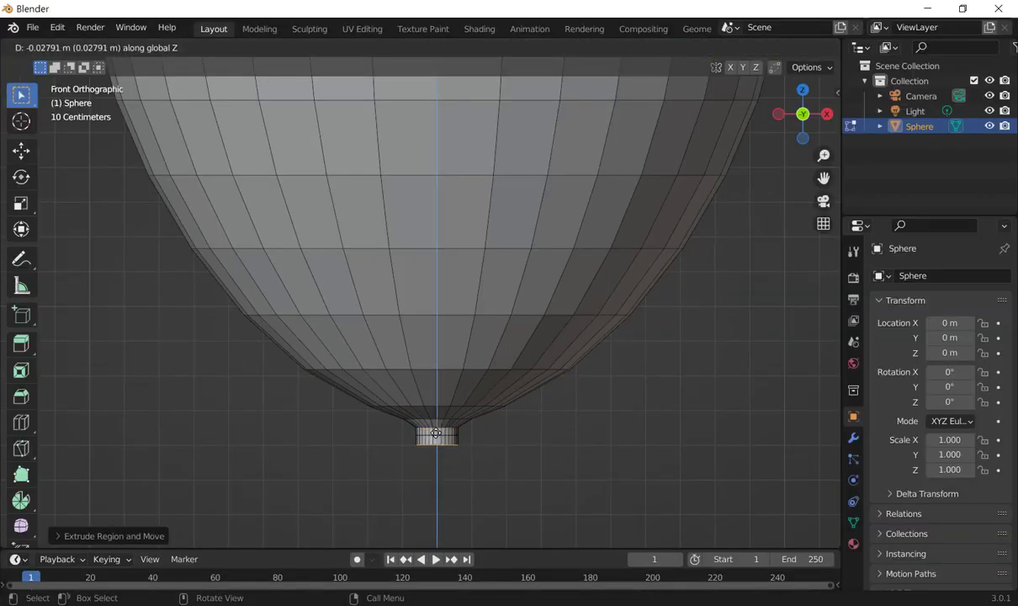
pyautogui.press('s')
pyautogui.click(439, 427)
pyautogui.press('e')
pyautogui.click(442, 431)
# Keep extruding and widening the rings so the neck flares into a lip.
pyautogui.press('s')
pyautogui.click(444, 439)
pyautogui.press('e')
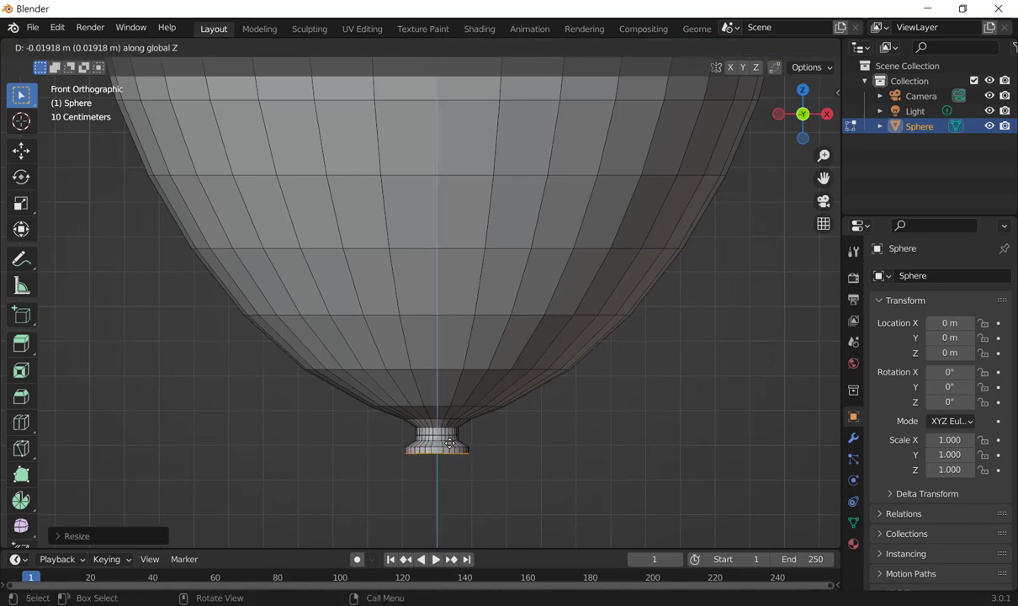
pyautogui.click(446, 442)
pyautogui.press('s')
pyautogui.click(448, 445)
pyautogui.press('e')
pyautogui.click(449, 447)
pyautogui.press('s')
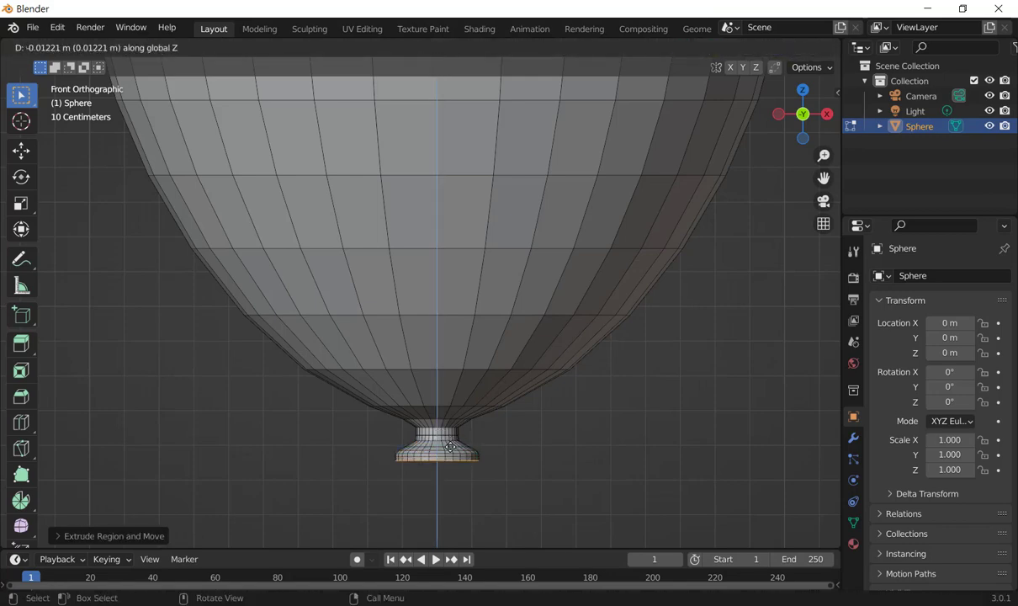
pyautogui.click(450, 449)
# Using X-ray, box-select the lip's upper loop and lower it along Z.
pyautogui.hotkey('alt', 'z')
pyautogui.scroll(2, 490, 501)
pyautogui.press('b')
pyautogui.moveTo(491, 500); pyautogui.dragTo(456, 517)
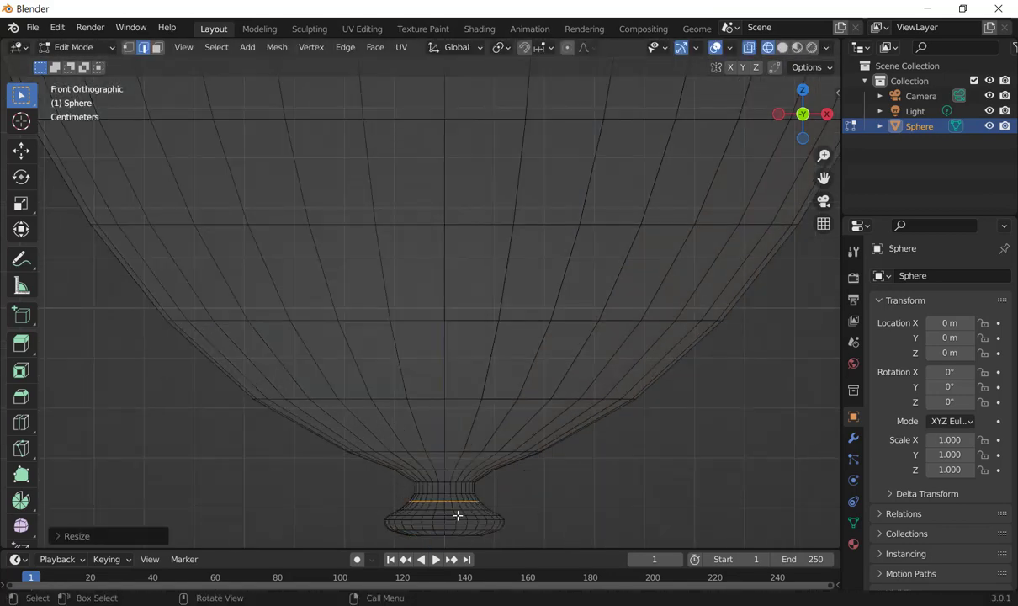
pyautogui.press('g')
pyautogui.press('z')
pyautogui.click(431, 532)
pyautogui.press('b')
pyautogui.press('Escape')
pyautogui.scroll(-3, 603, 493)
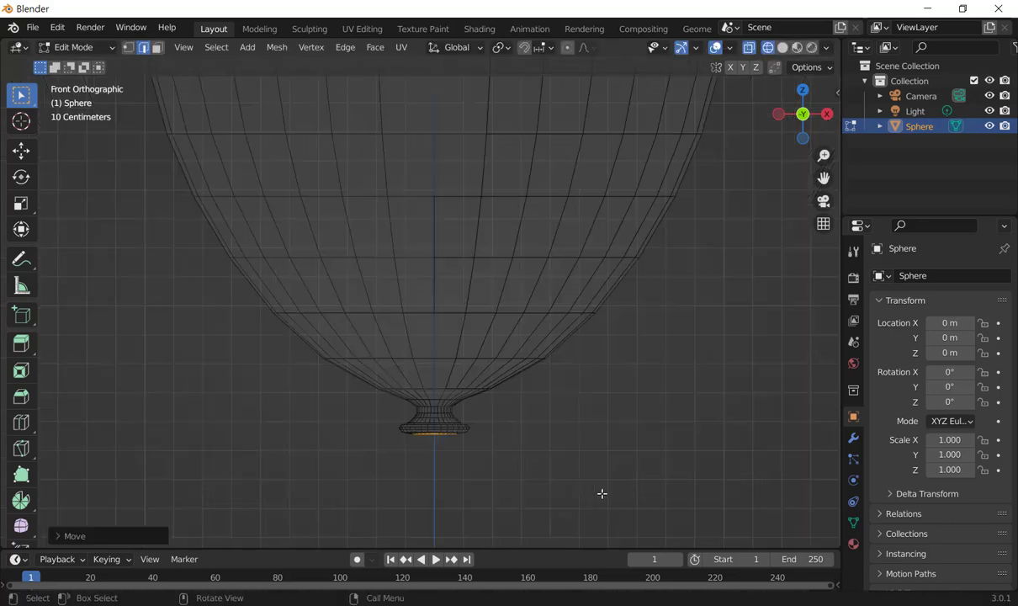
pyautogui.hotkey('alt', 'z')
pyautogui.moveTo(602, 493)
pyautogui.mouseDown(button='middle')
pyautogui.moveTo(639, 370)
pyautogui.moveTo(661, 343)
pyautogui.moveTo(734, 316)
pyautogui.moveTo(757, 253)
pyautogui.mouseUp(button='middle')
# Add a Solidify modifier to the balloon with 0.03 m thickness.
pyautogui.click(852, 438)
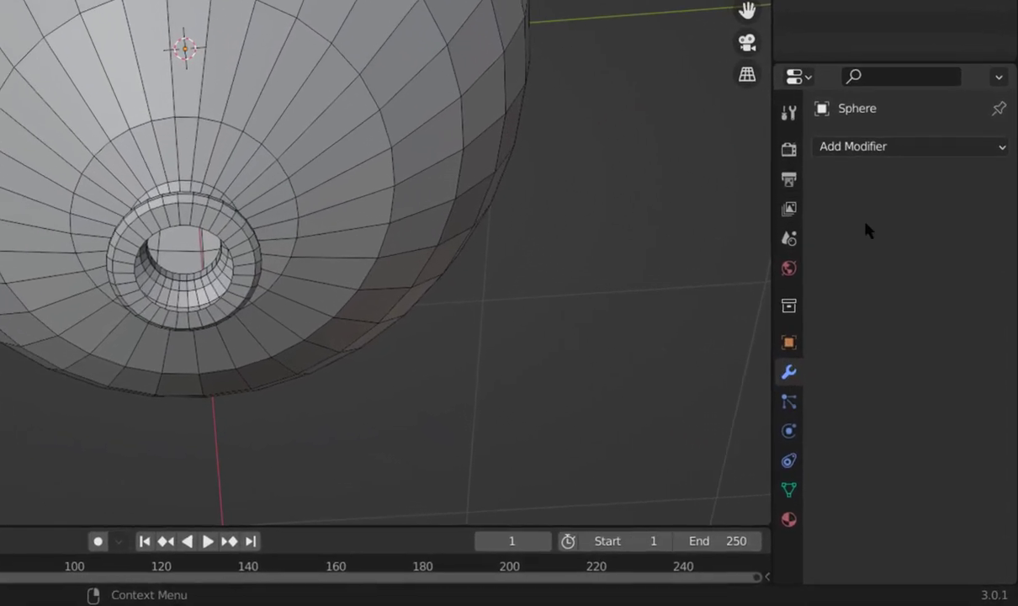
pyautogui.click(940, 274)
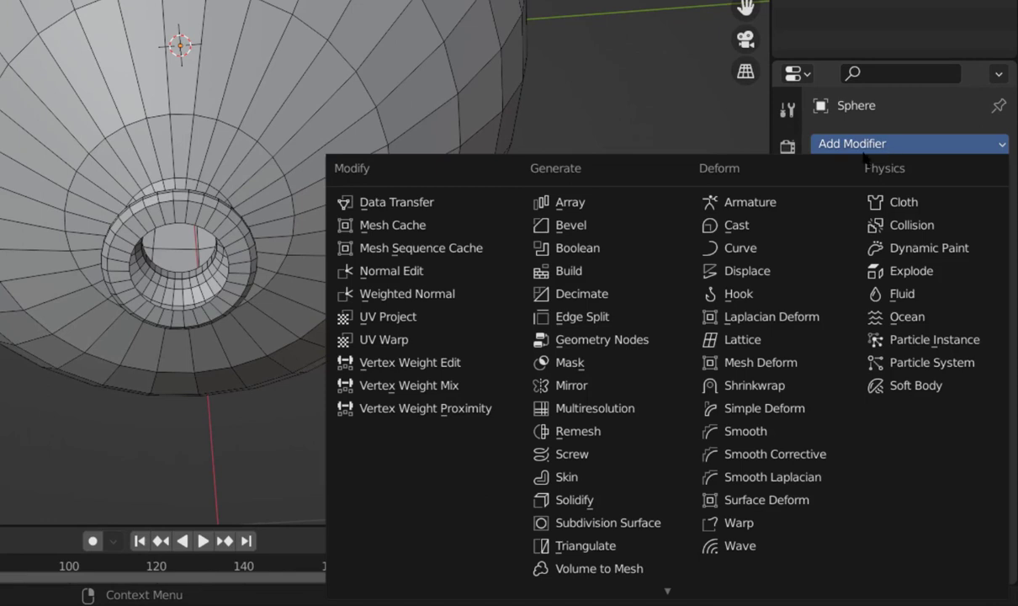
pyautogui.click(628, 499)
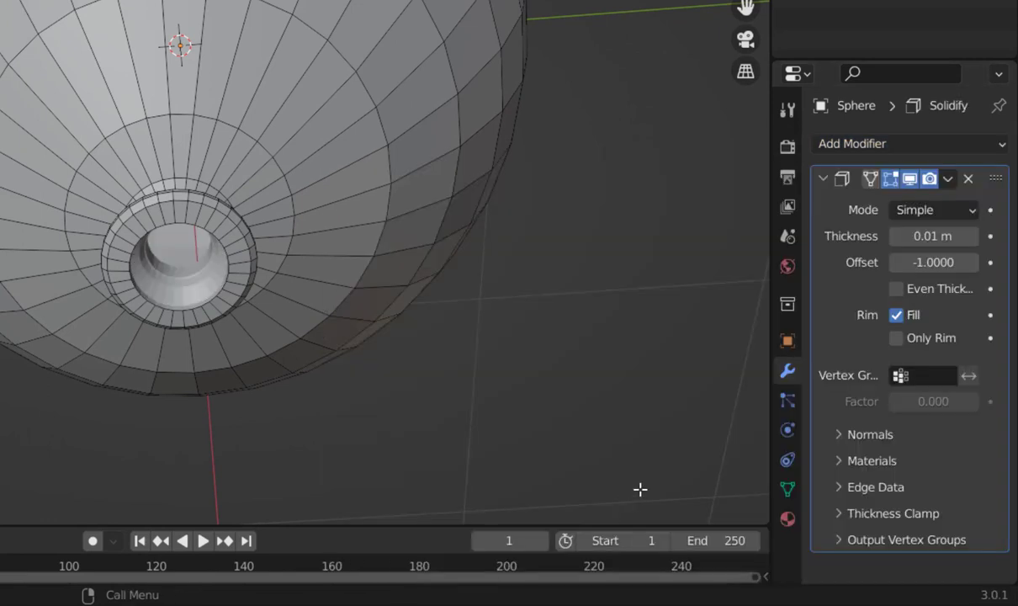
pyautogui.click(972, 236)
pyautogui.click(971, 235)
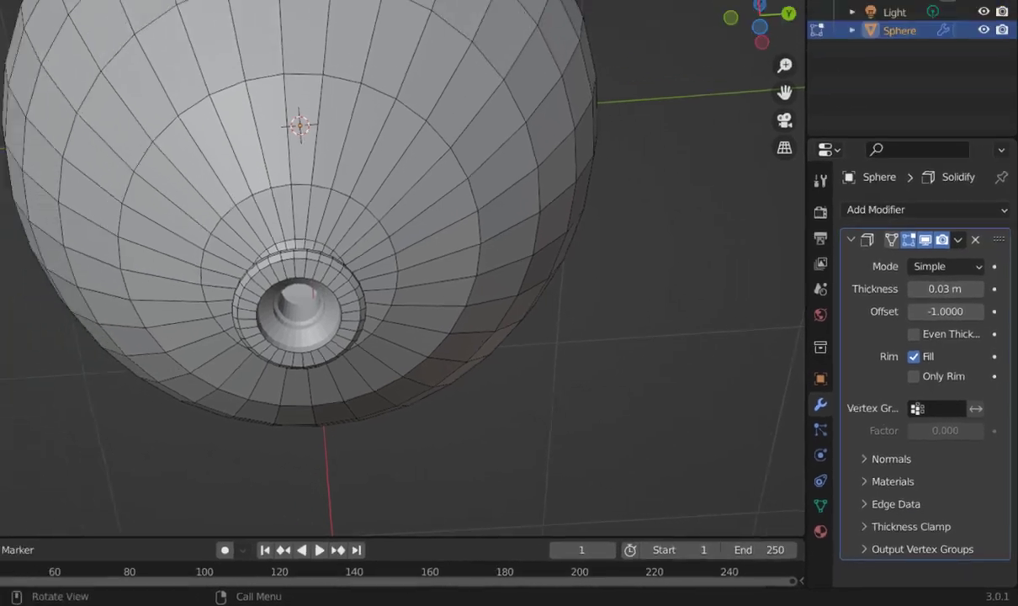
# Switch to Object Mode and apply the Solidify modifier permanently.
pyautogui.click(74, 47)
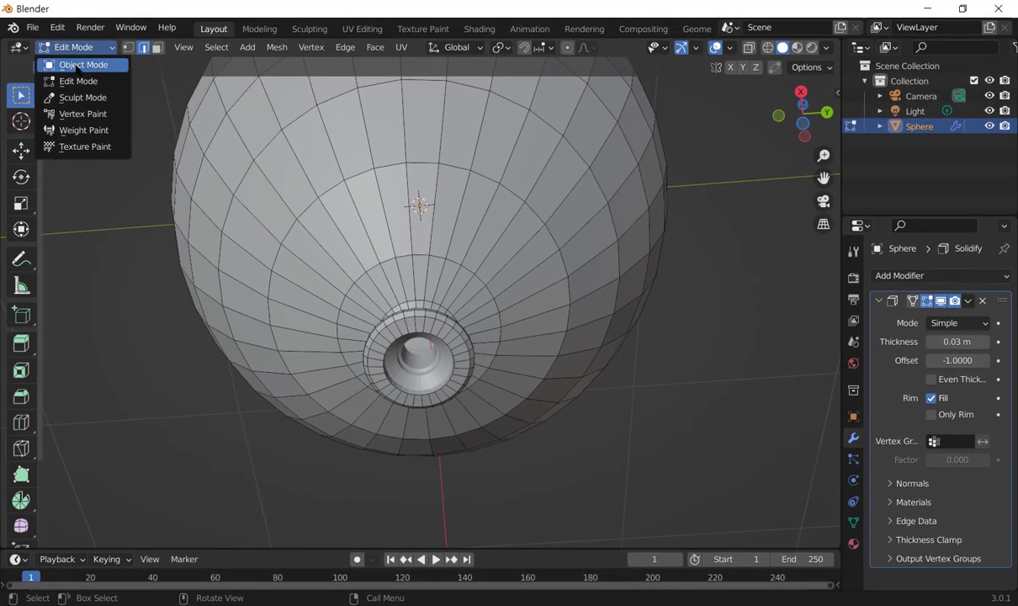
pyautogui.click(78, 66)
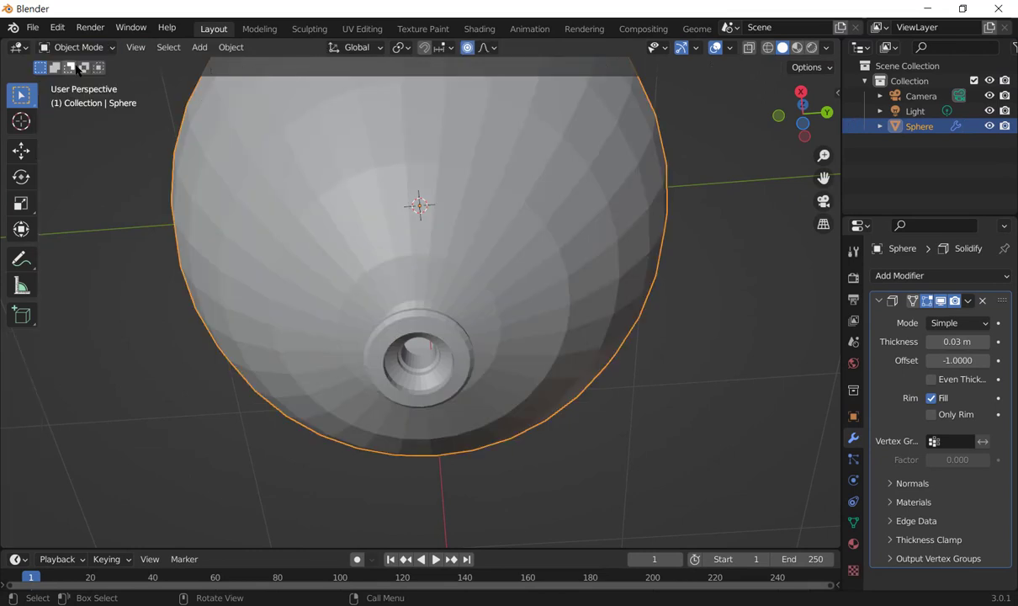
pyautogui.click(968, 301)
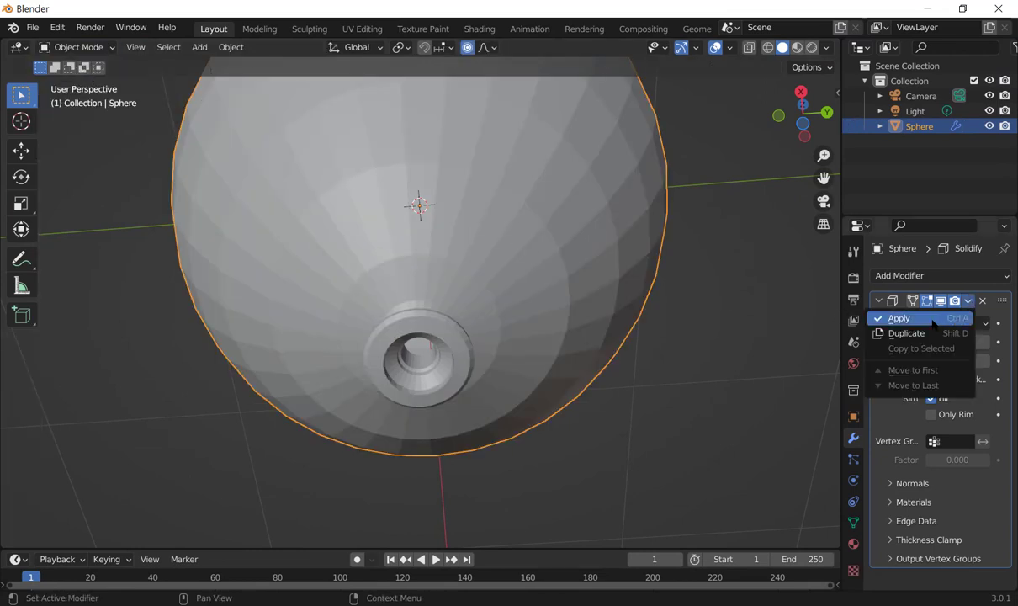
pyautogui.click(933, 322)
pyautogui.moveTo(674, 227)
pyautogui.mouseDown(button='middle')
pyautogui.moveTo(651, 292)
pyautogui.moveTo(607, 282)
pyautogui.moveTo(595, 293)
pyautogui.moveTo(595, 406)
pyautogui.mouseUp(button='middle')
# Apply Shade Smooth to the balloon and orbit to a near-top view.
pyautogui.rightClick(534, 375)
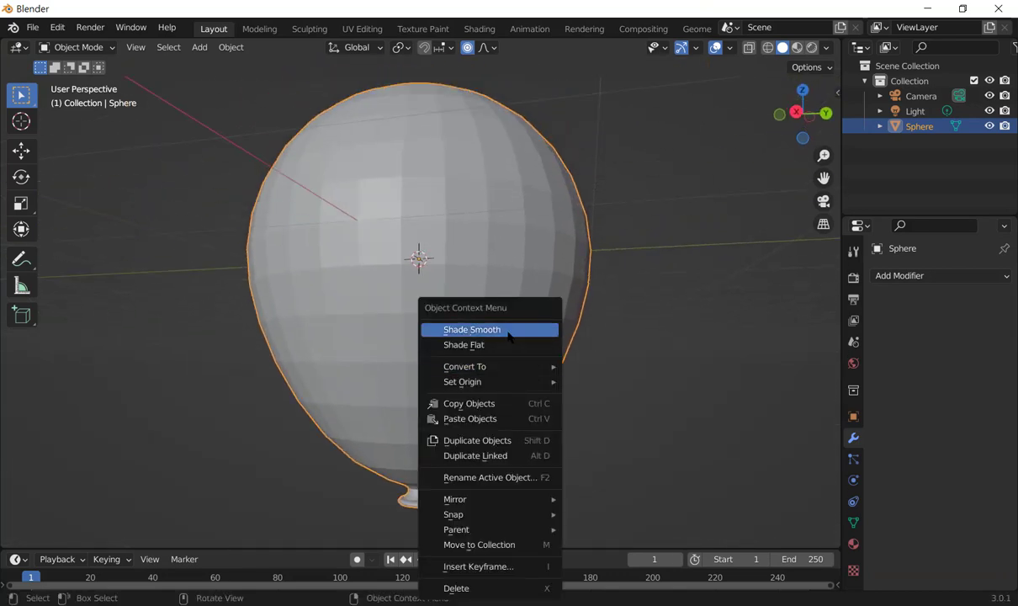
pyautogui.click(508, 331)
pyautogui.moveTo(554, 343); pyautogui.dragTo(756, 246, button='middle')
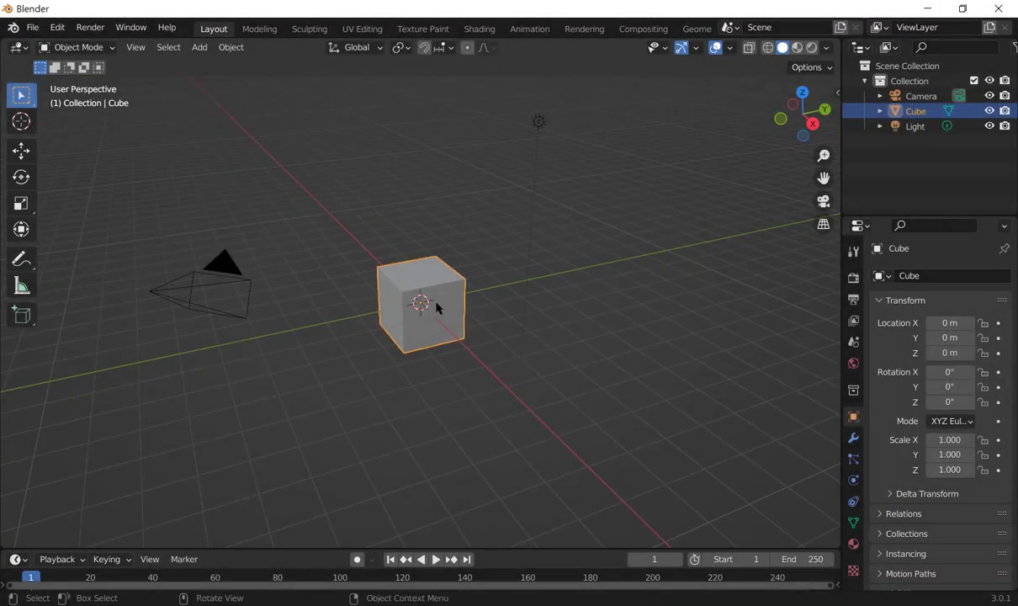
# Flatten the cube to a Z scale of 0.193.
pyautogui.press('s')
pyautogui.press('z')
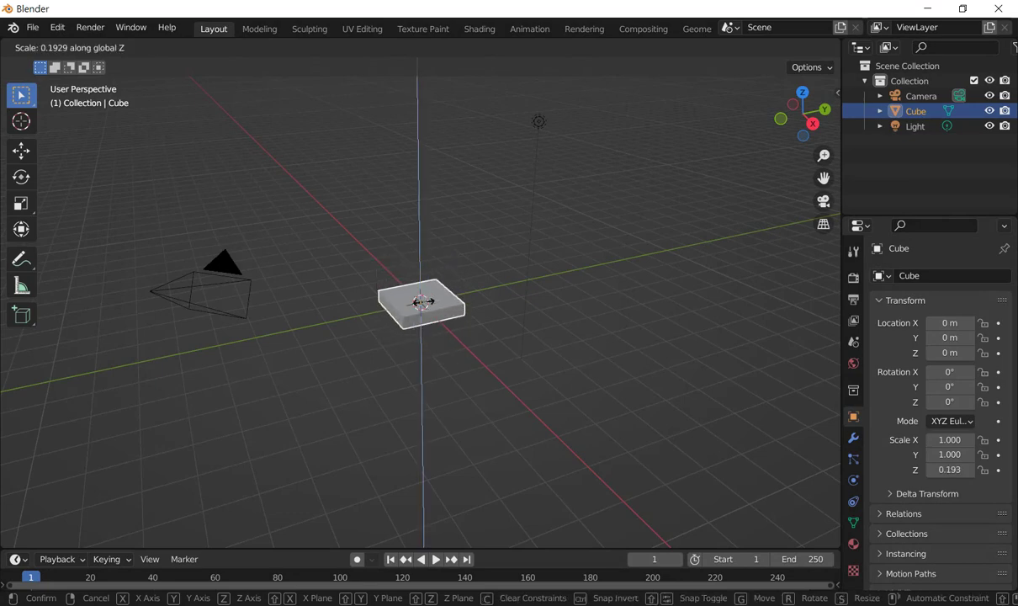
pyautogui.click(421, 301)
# In top orthographic view, stretch the flattened cube along X to a scale of 22.855.
pyautogui.click(802, 91)
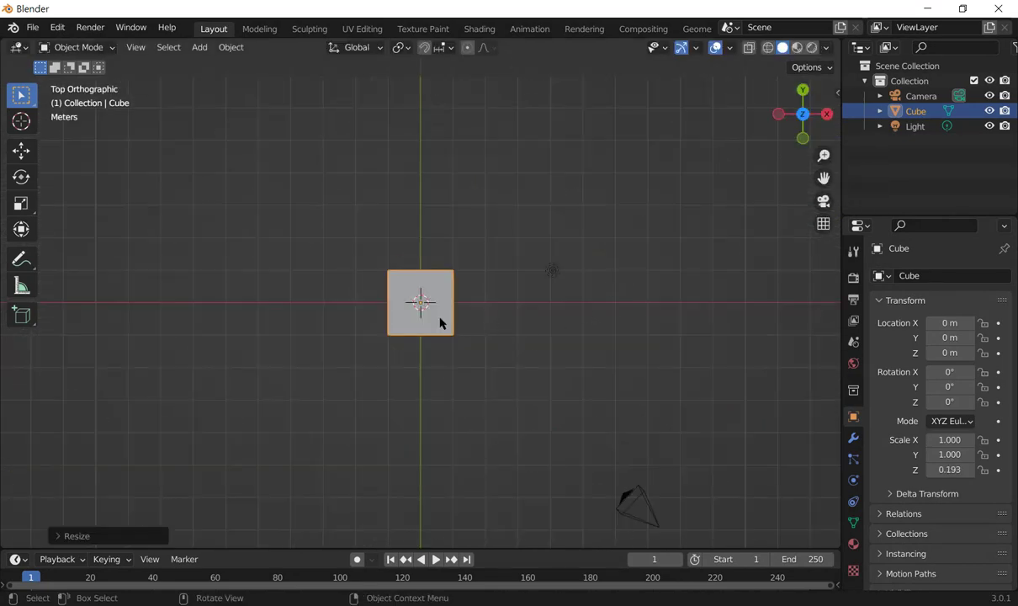
pyautogui.press('s')
pyautogui.press('x')
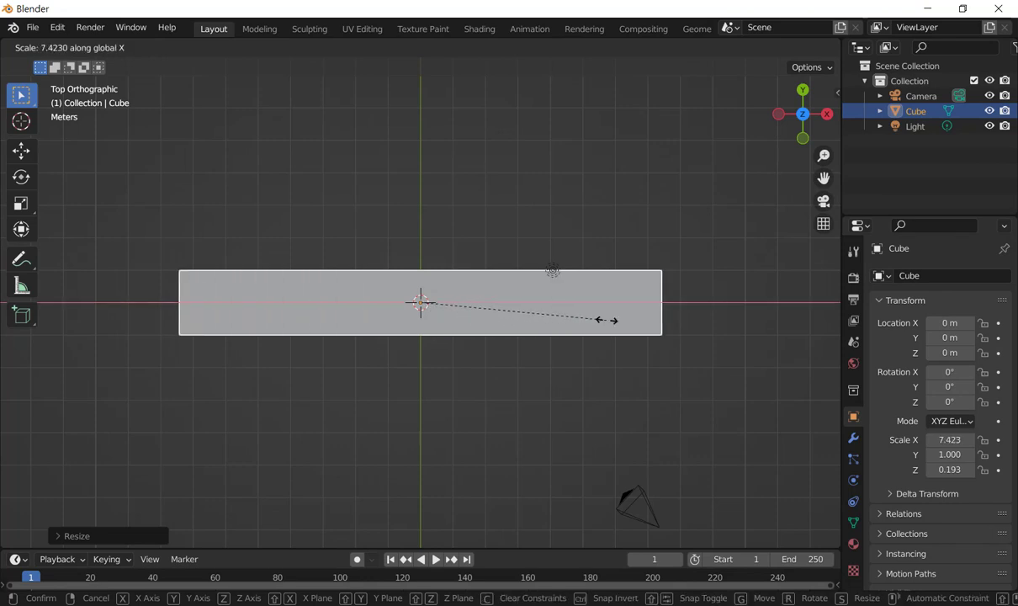
pyautogui.click(607, 322)
pyautogui.scroll(-1, 606, 324)
pyautogui.scroll(-3, 607, 325)
pyautogui.press('s')
pyautogui.press('x')
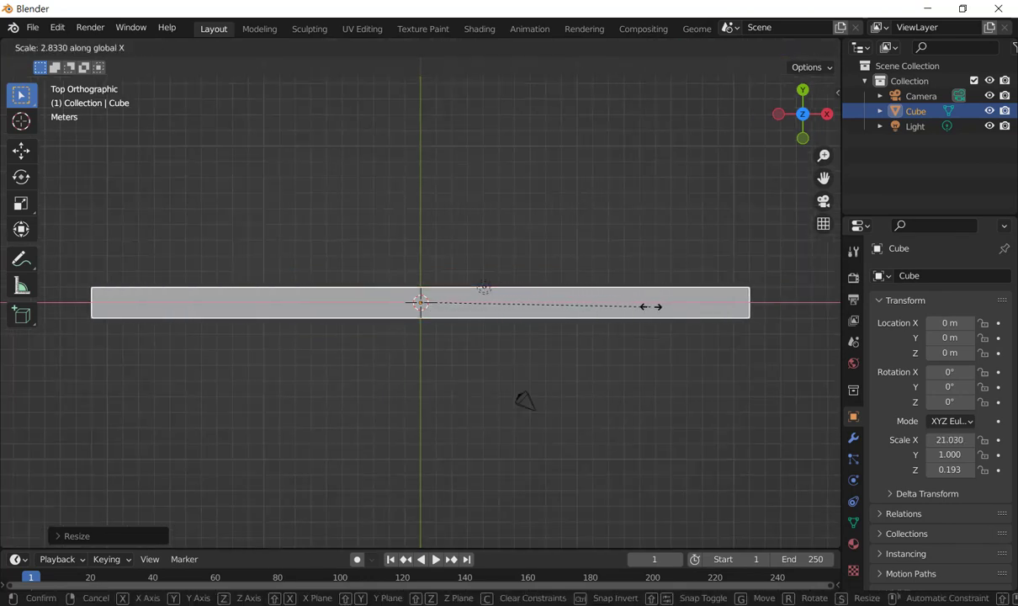
pyautogui.click(670, 304)
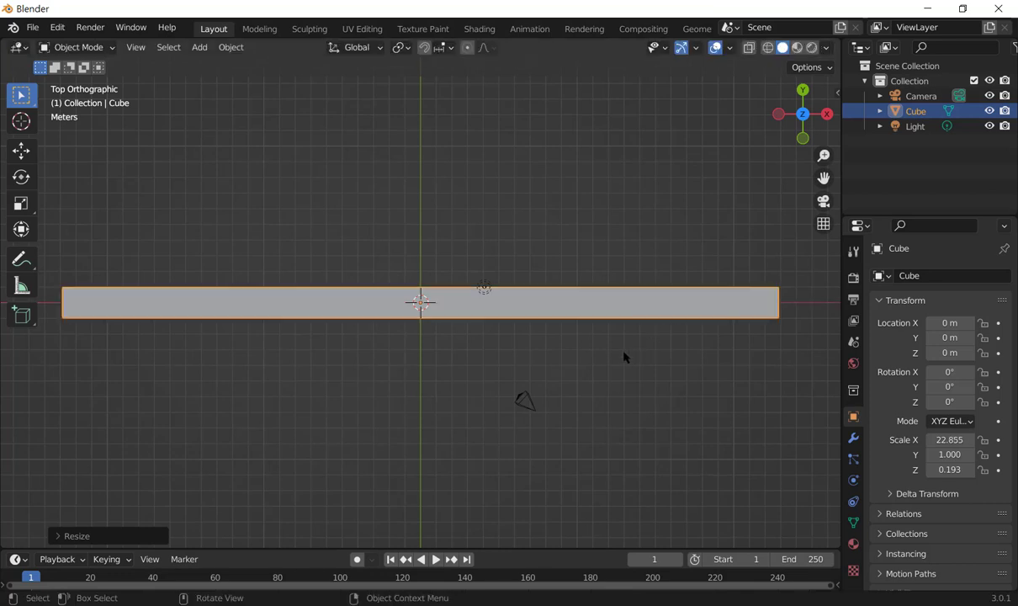
# Put the bar in Edit Mode with X-ray and proportional editing turned on.
pyautogui.click(112, 50)
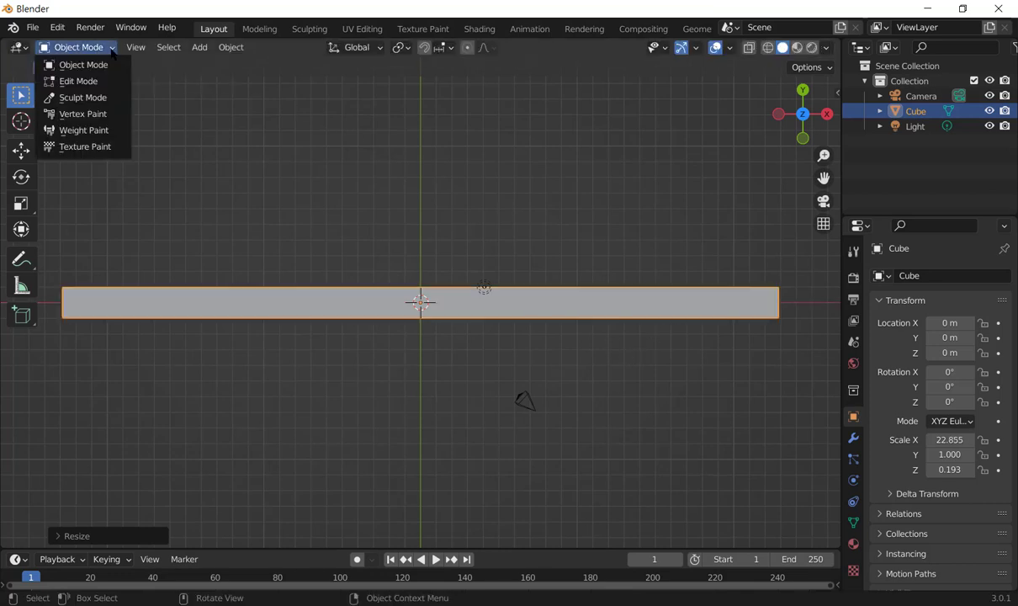
pyautogui.click(105, 81)
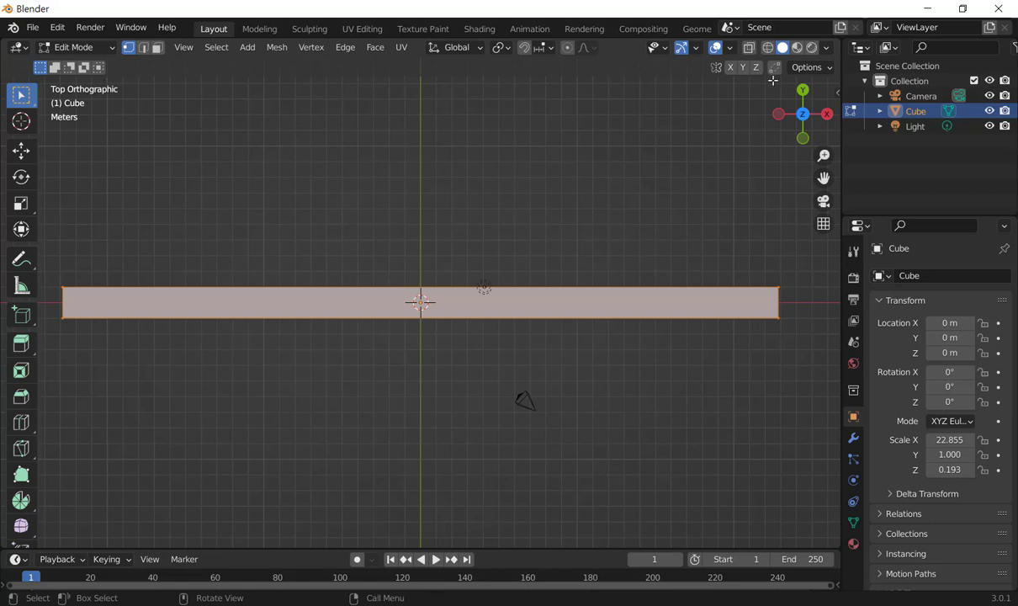
pyautogui.click(768, 48)
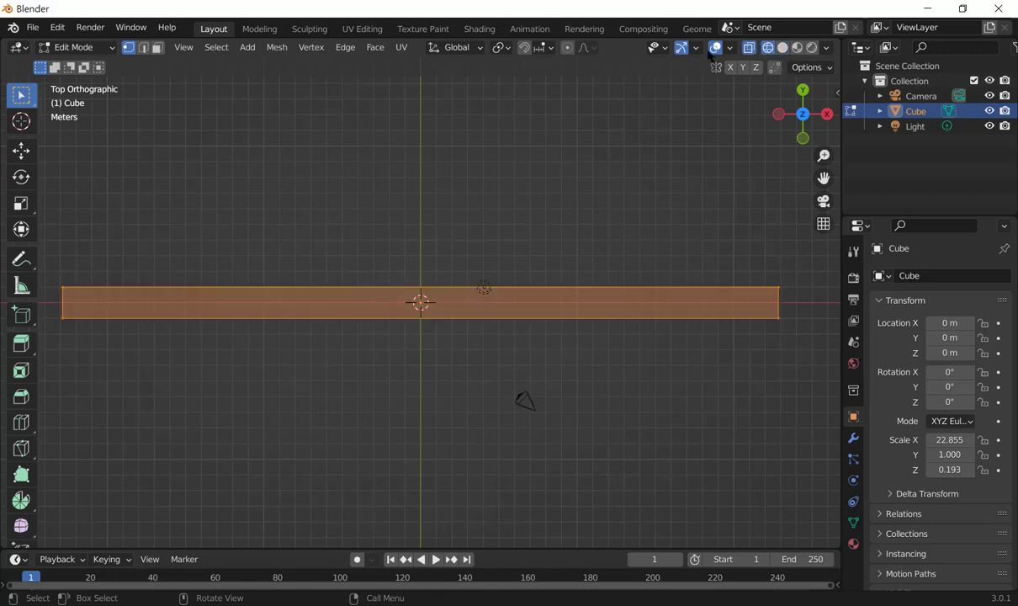
pyautogui.click(567, 49)
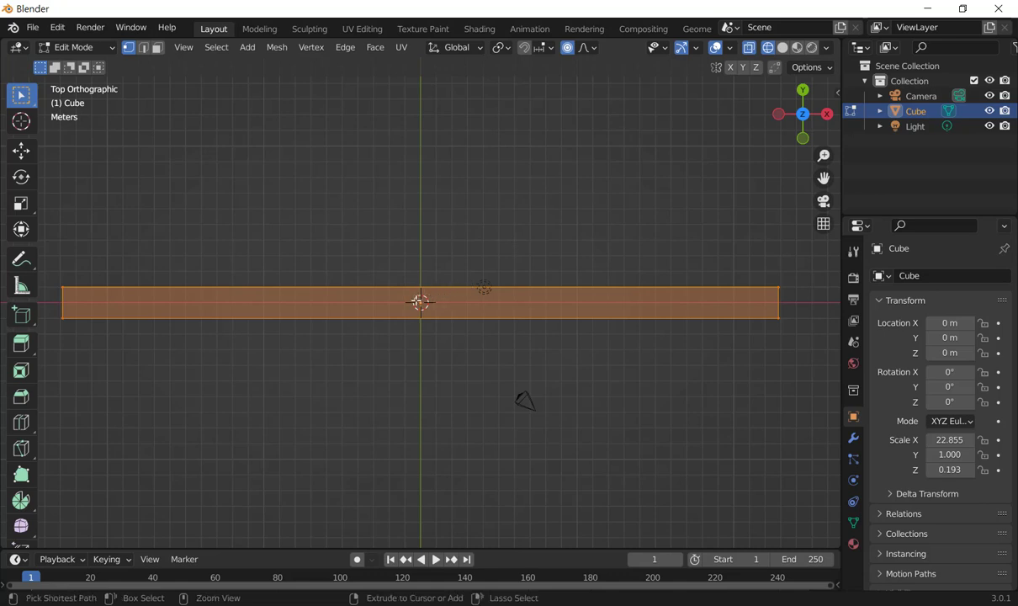
# Add a loop cut with 100 cuts along the bar, then deselect the mesh.
pyautogui.hotkey('ctrl', 'r')
pyautogui.click(420, 301)
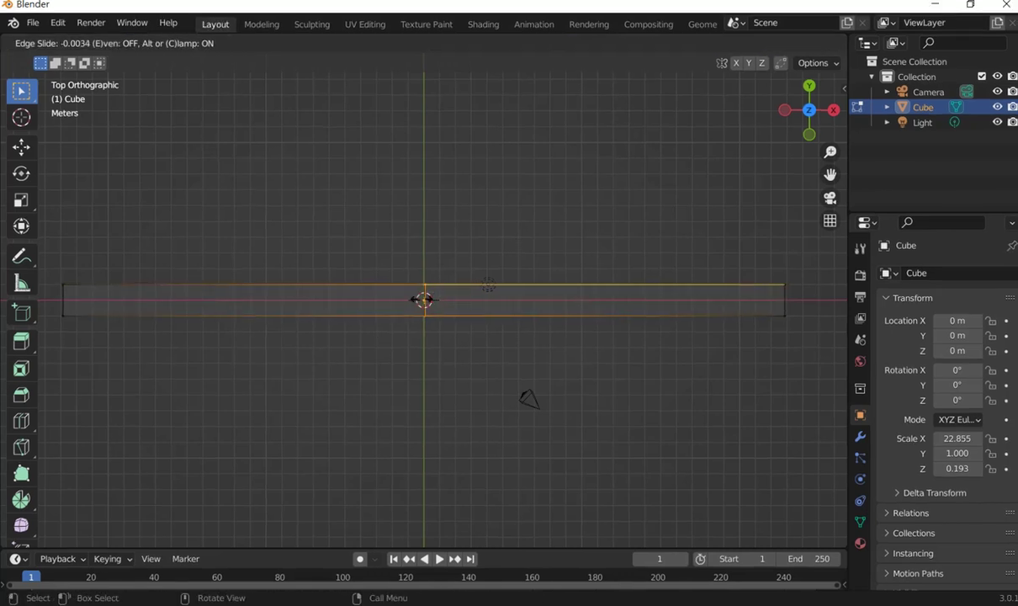
pyautogui.click(421, 301)
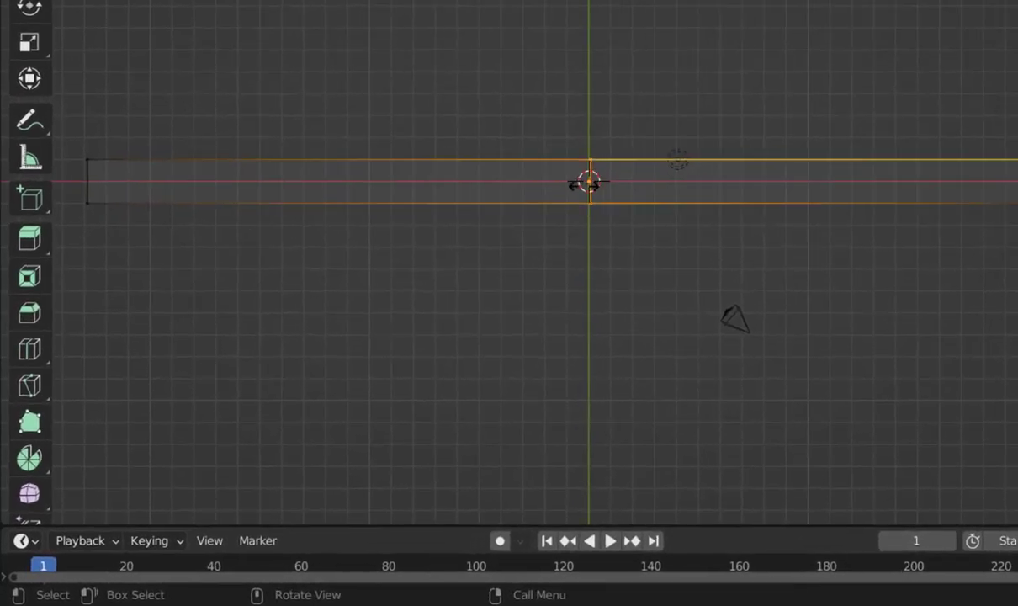
pyautogui.click(588, 184)
pyautogui.click(191, 513)
pyautogui.write('100')
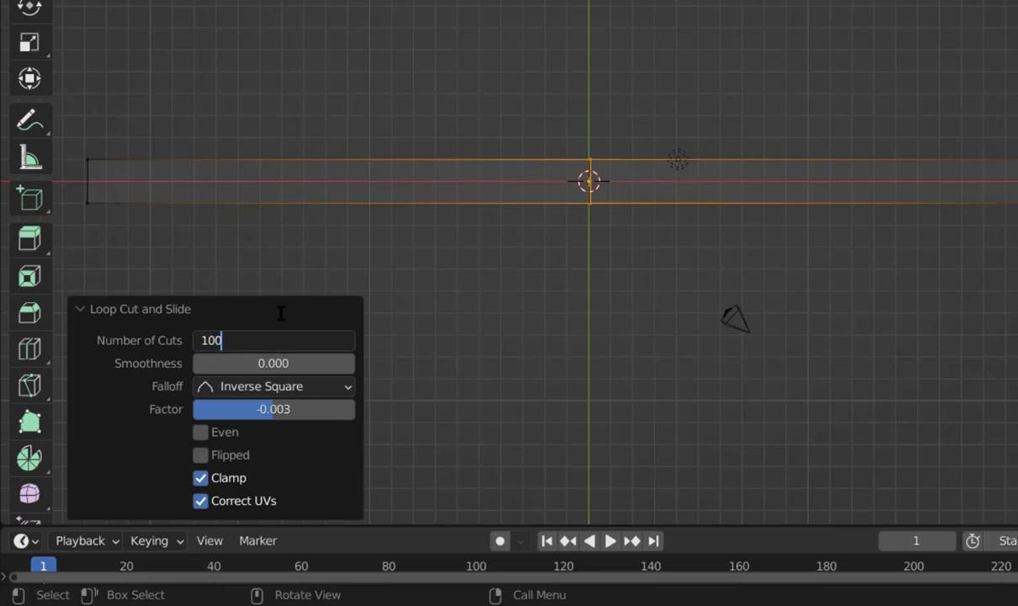
pyautogui.press('Return')
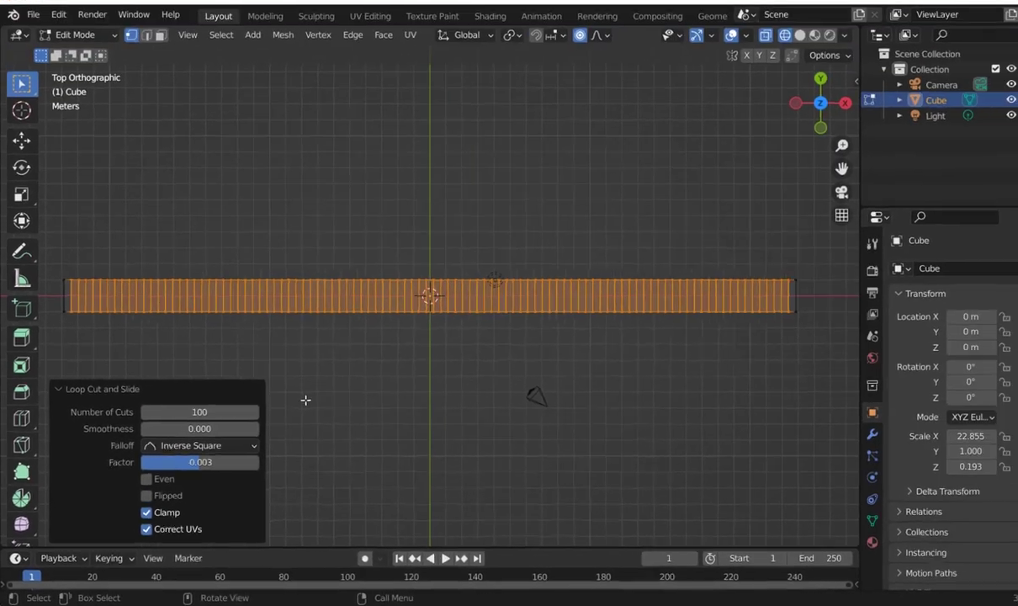
pyautogui.click(298, 405)
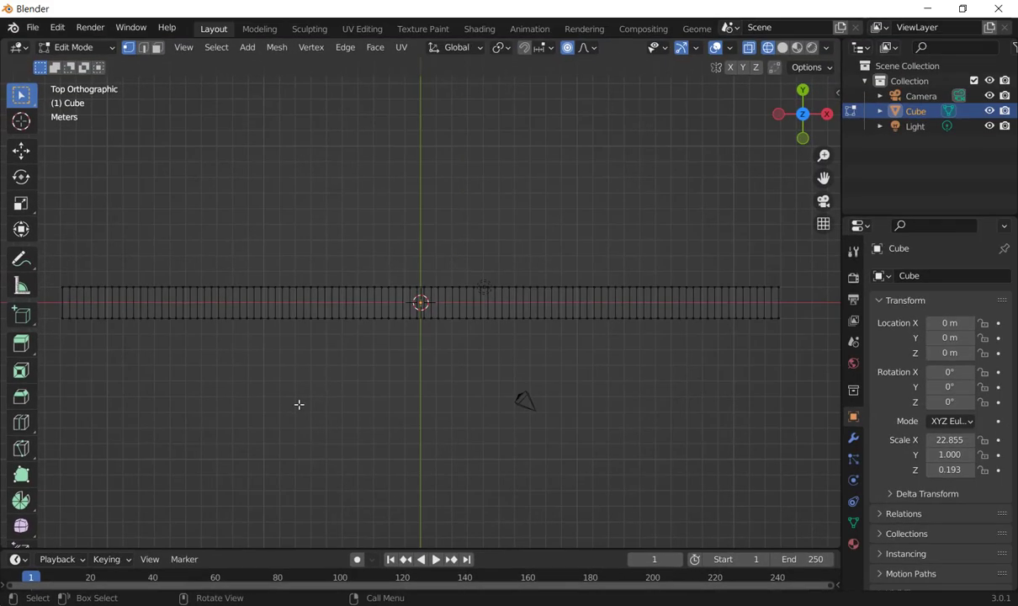
# Box-select four spaced edge loops: left of centre, right of centre, and both ends.
pyautogui.press('b')
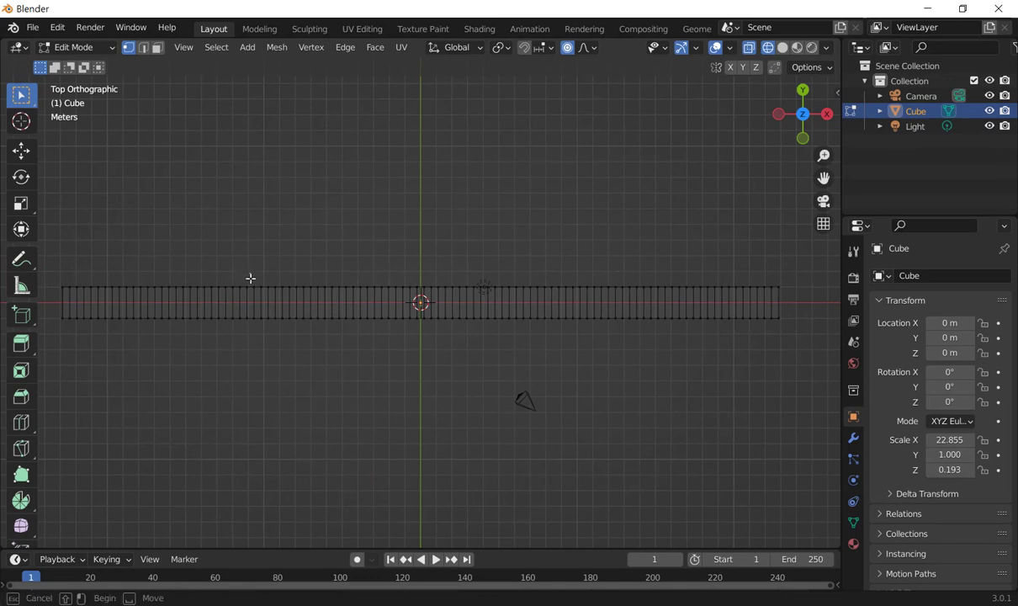
pyautogui.moveTo(264, 333); pyautogui.dragTo(263, 333)
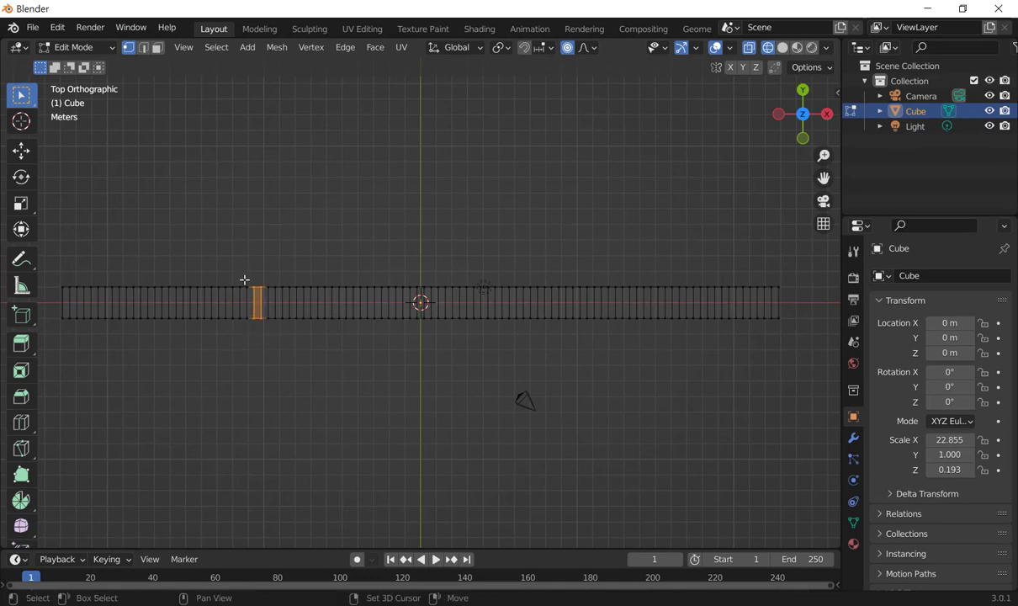
pyautogui.moveTo(244, 279); pyautogui.dragTo(259, 333)
pyautogui.press('b')
pyautogui.moveTo(576, 281); pyautogui.dragTo(595, 334)
pyautogui.press('b')
pyautogui.moveTo(752, 276); pyautogui.dragTo(793, 337)
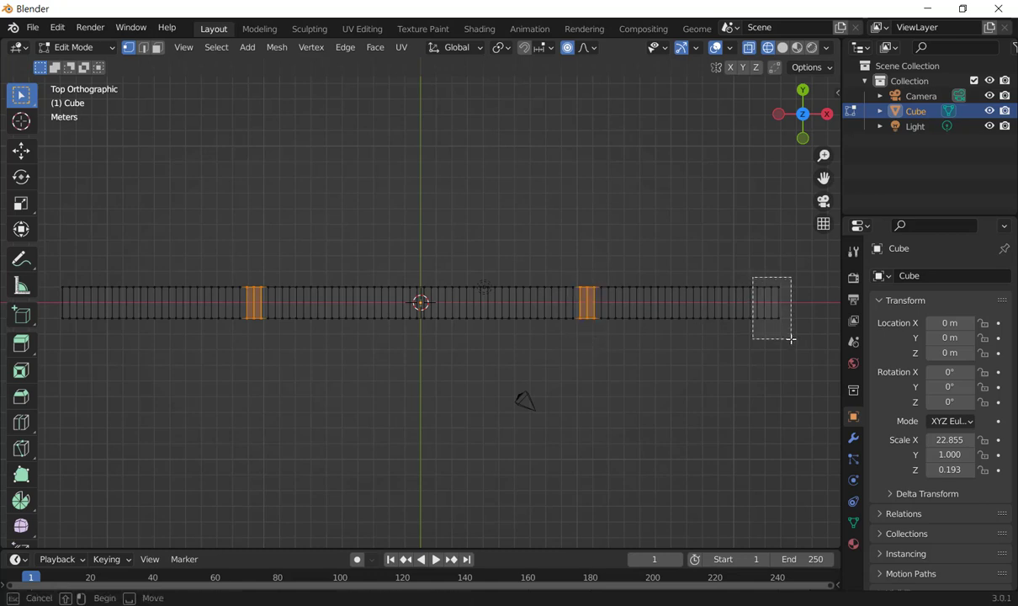
pyautogui.press('b')
pyautogui.moveTo(49, 274); pyautogui.dragTo(89, 347)
pyautogui.moveTo(440, 439)
pyautogui.mouseDown(button='middle')
pyautogui.moveTo(463, 427)
pyautogui.moveTo(503, 340)
pyautogui.moveTo(515, 336)
pyautogui.moveTo(484, 336)
pyautogui.moveTo(705, 249)
pyautogui.mouseUp(button='middle')
pyautogui.scroll(2, 523, 316)
pyautogui.scroll(2, 522, 315)
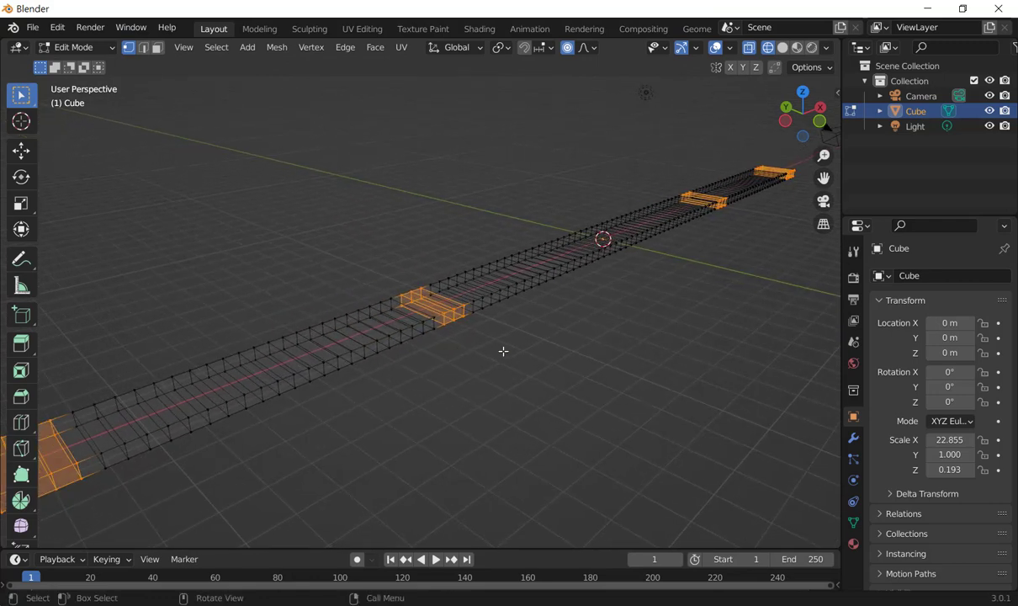
# Rotate the selected loops 90° around X with proportional size about 4.18, then view in Solid shading.
pyautogui.press('r')
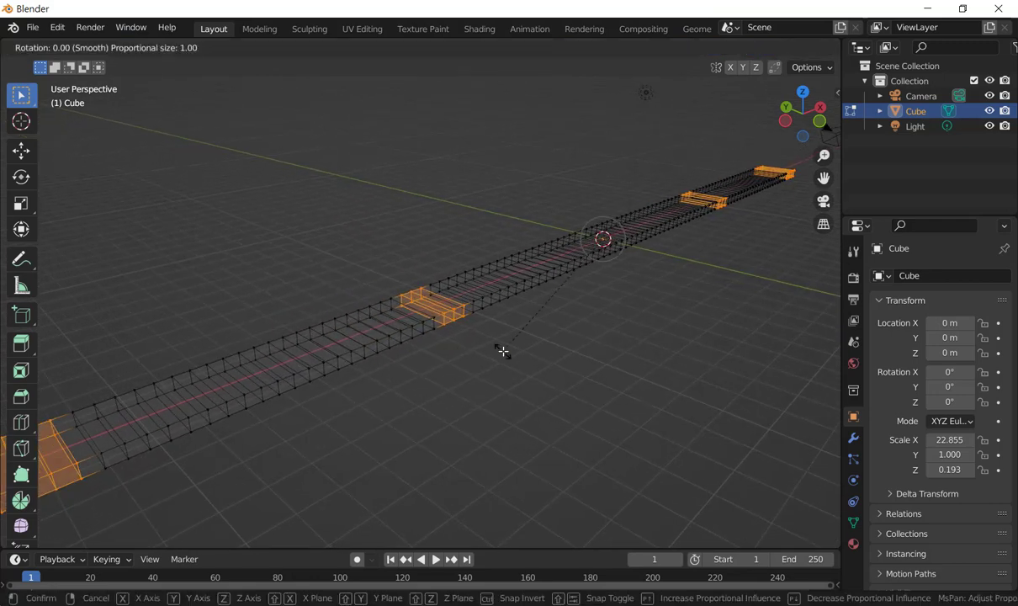
pyautogui.press('x')
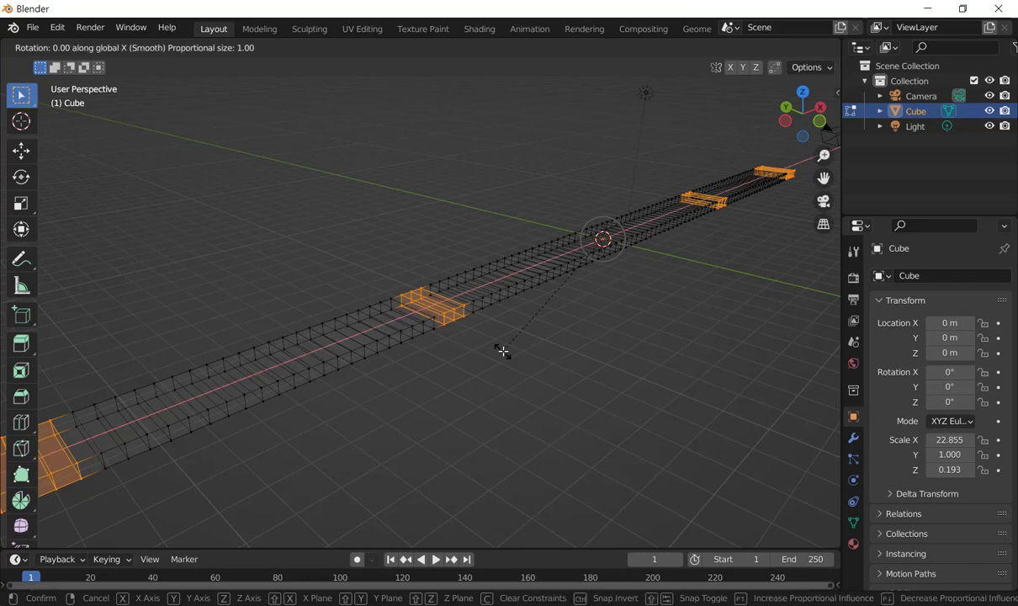
pyautogui.scroll(3, 502, 351)
pyautogui.scroll(-2, 577, 308)
pyautogui.scroll(-1, 578, 309)
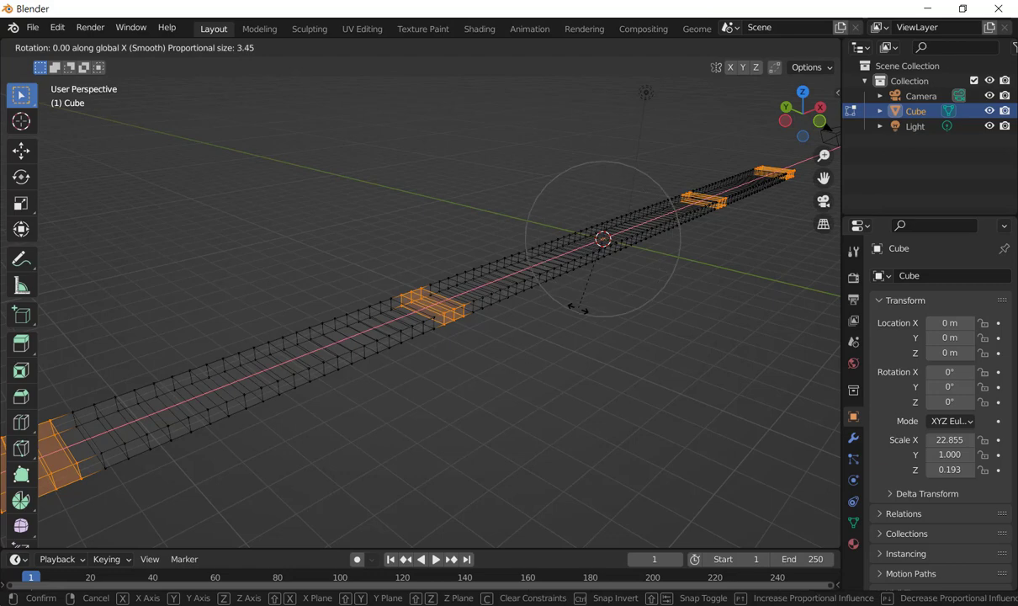
pyautogui.write('90')
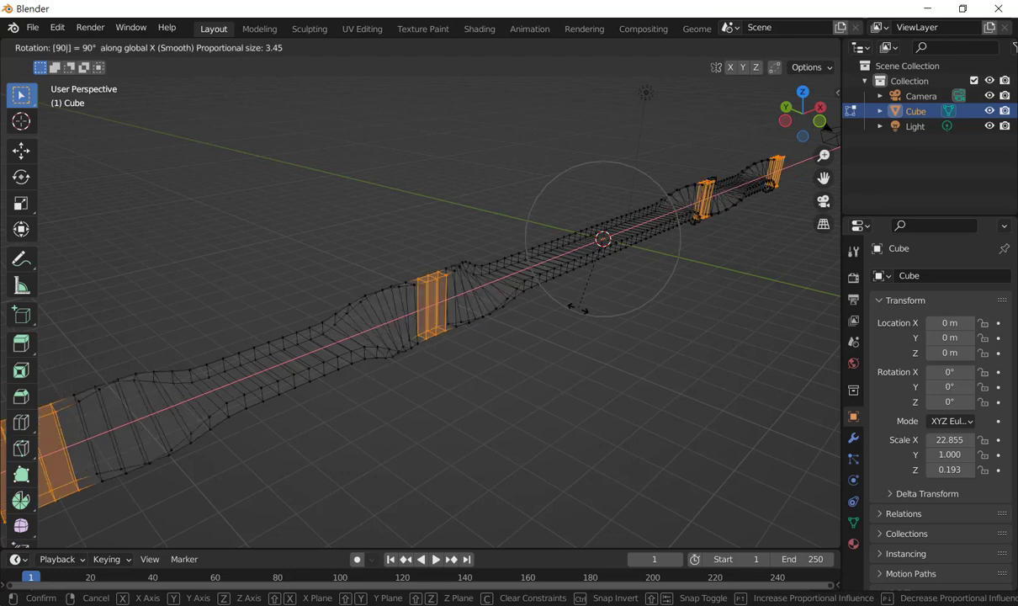
pyautogui.scroll(-1, 582, 299)
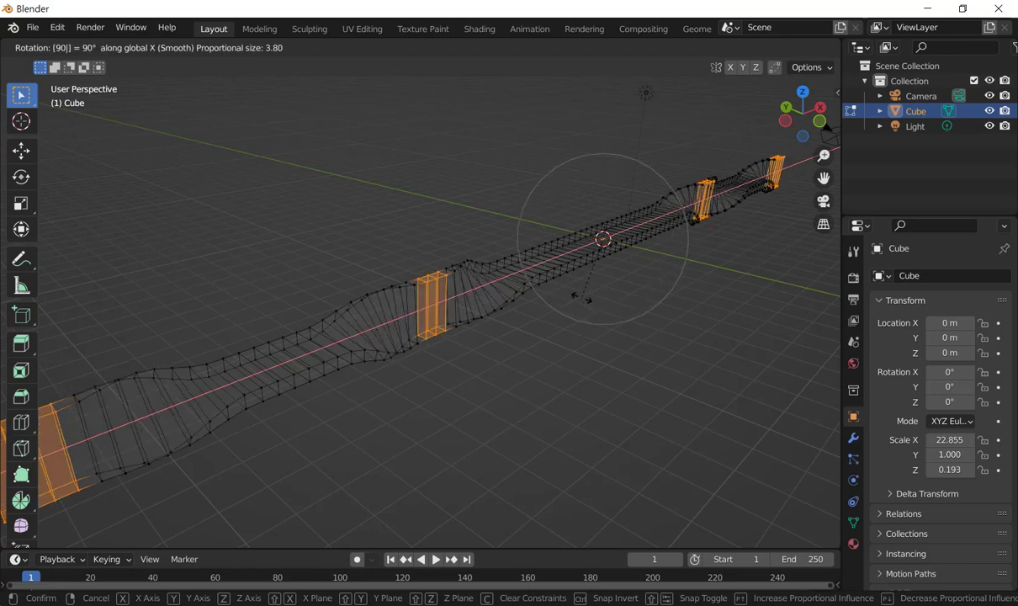
pyautogui.scroll(-1, 582, 299)
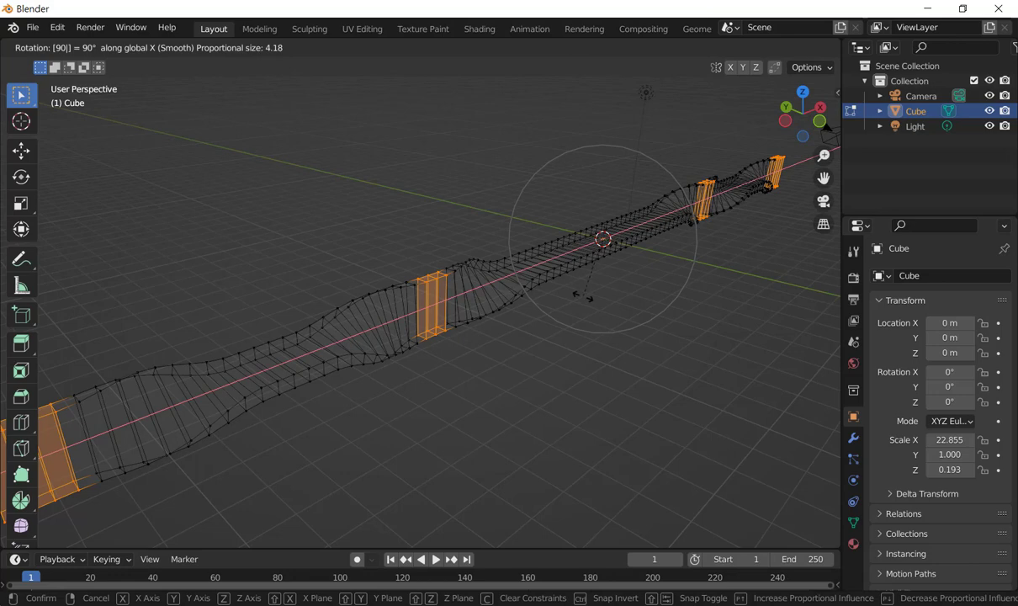
pyautogui.press('Return')
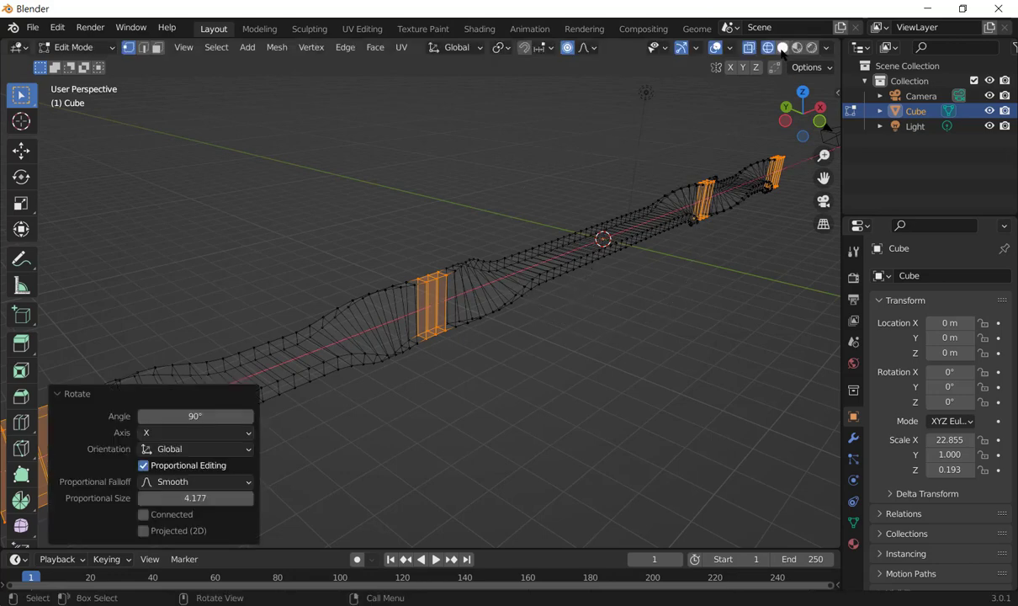
pyautogui.click(782, 48)
pyautogui.moveTo(629, 354)
pyautogui.mouseDown(button='middle')
pyautogui.moveTo(586, 337)
pyautogui.moveTo(603, 352)
pyautogui.mouseUp(button='middle')
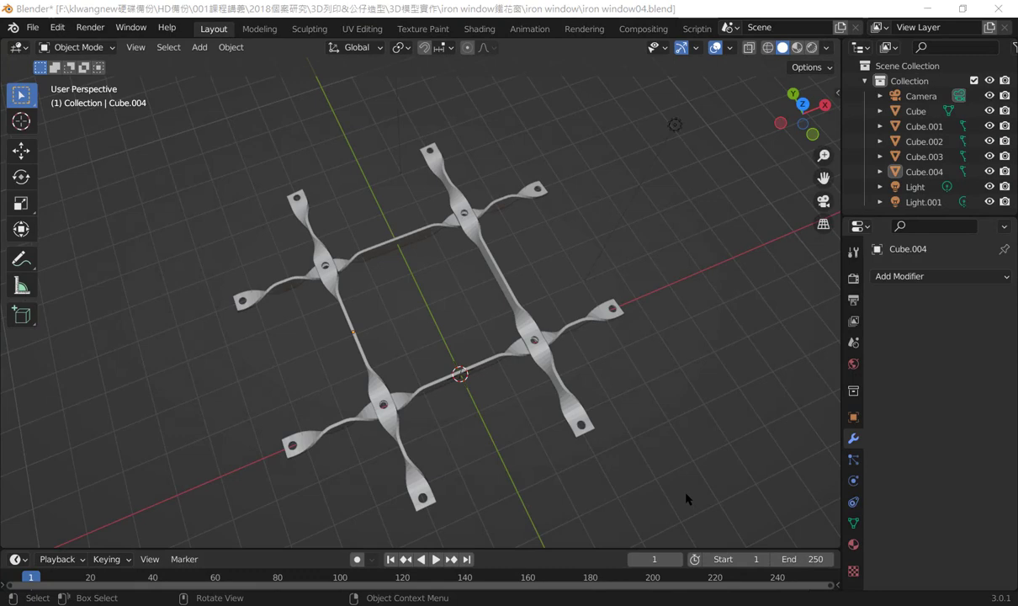
# Orbit and tilt the view to look down on the finished window grille.
pyautogui.moveTo(686, 497)
pyautogui.mouseDown(button='middle')
pyautogui.moveTo(613, 490)
pyautogui.moveTo(602, 472)
pyautogui.moveTo(611, 443)
pyautogui.moveTo(652, 425)
pyautogui.moveTo(782, 407)
pyautogui.mouseUp(button='middle')
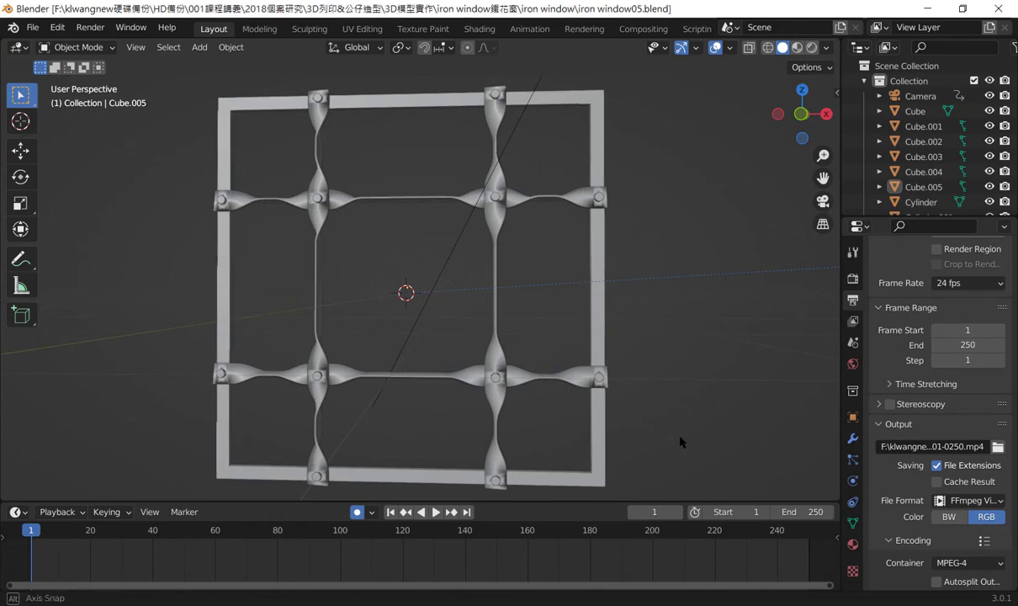
pyautogui.moveTo(680, 442)
pyautogui.mouseDown(button='middle')
pyautogui.moveTo(683, 404)
pyautogui.moveTo(717, 347)
pyautogui.mouseUp(button='middle')
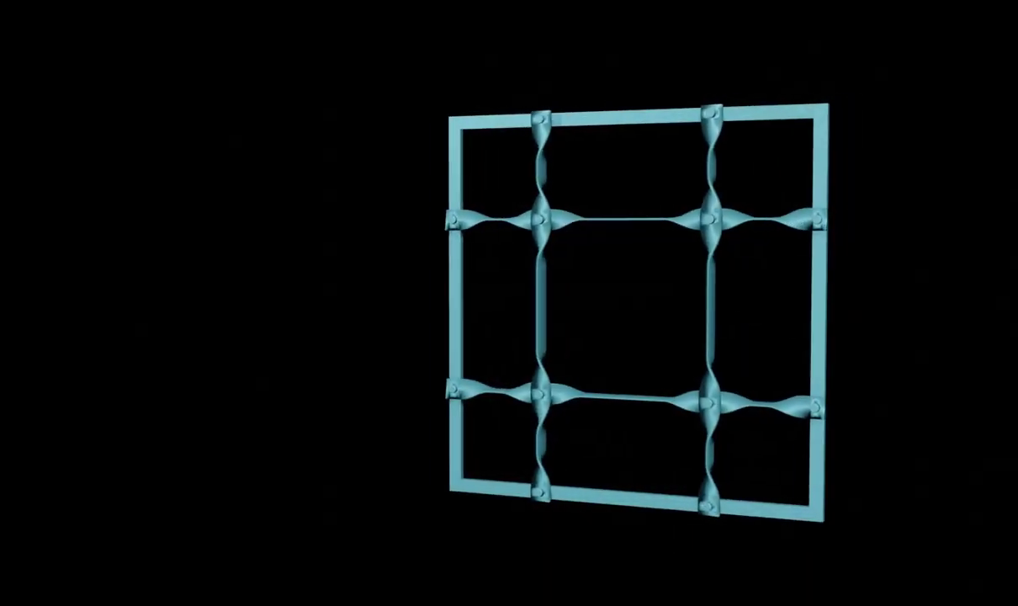